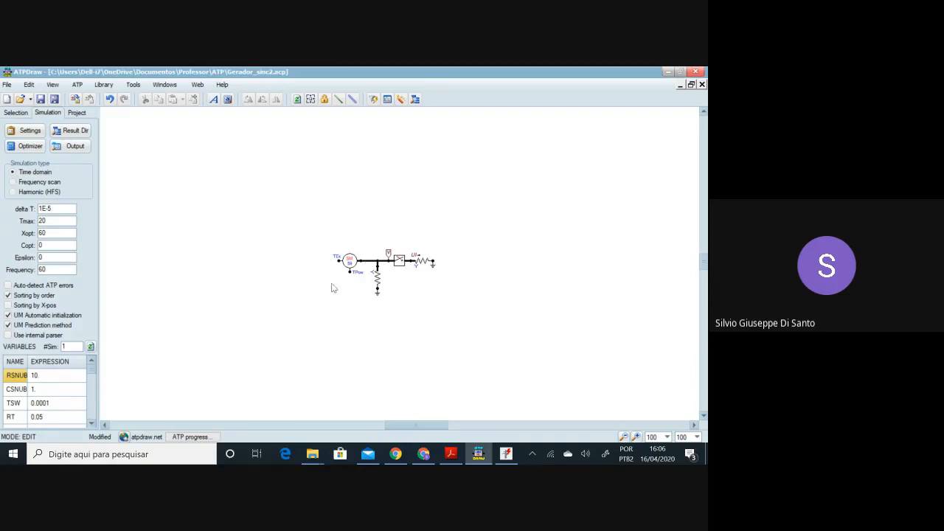
Look up the SM 59/58 synchronous machine among the available machine components.
{"action": "right_click", "coordinate": [286, 194]}
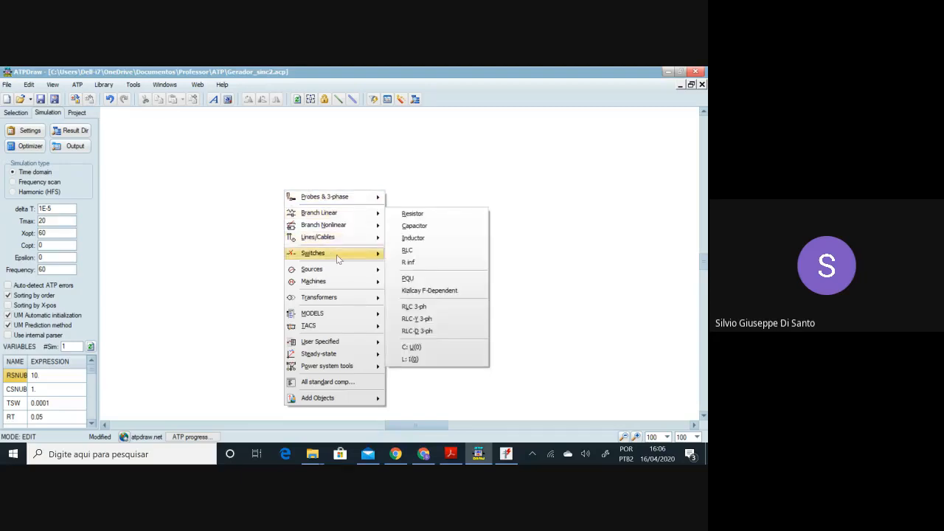
{"action": "mouse_move", "coordinate": [330, 195]}
{"action": "left_click", "coordinate": [264, 223]}
{"action": "right_click", "coordinate": [264, 222]}
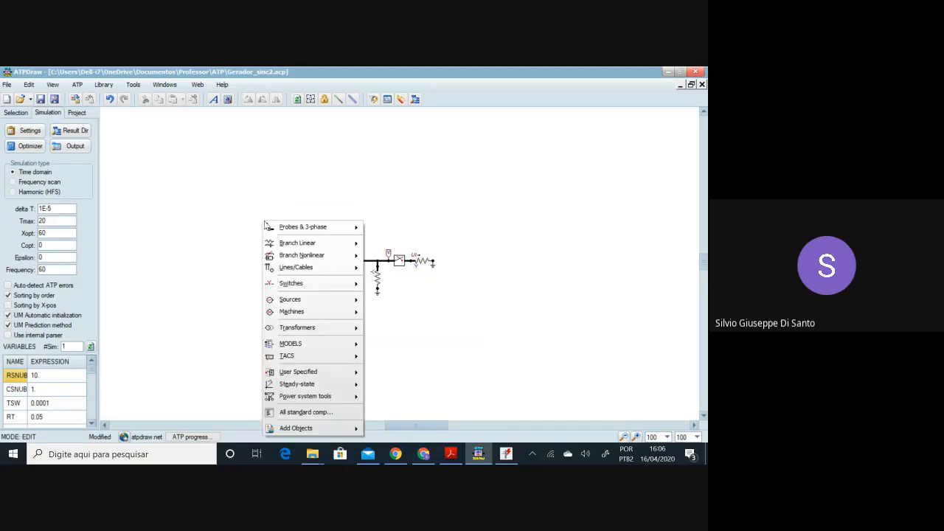
{"action": "mouse_move", "coordinate": [321, 314]}
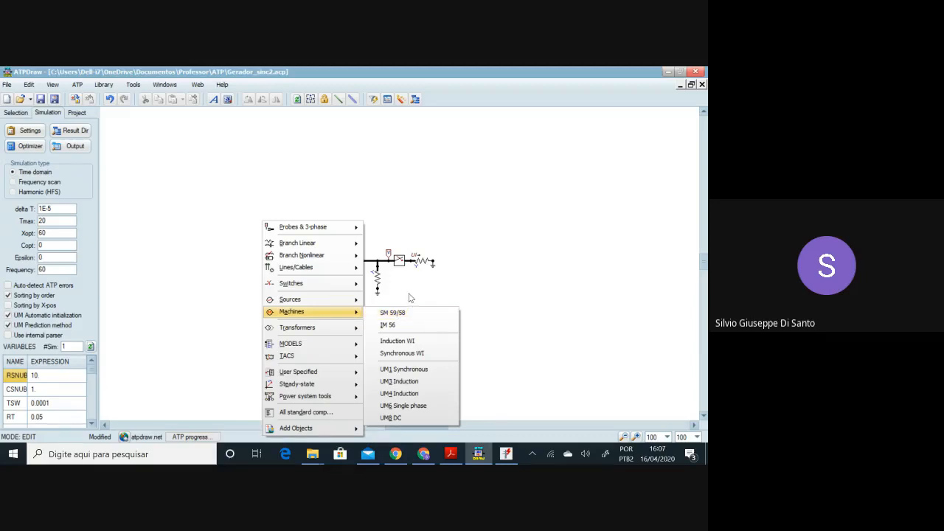
{"action": "left_click", "coordinate": [393, 312]}
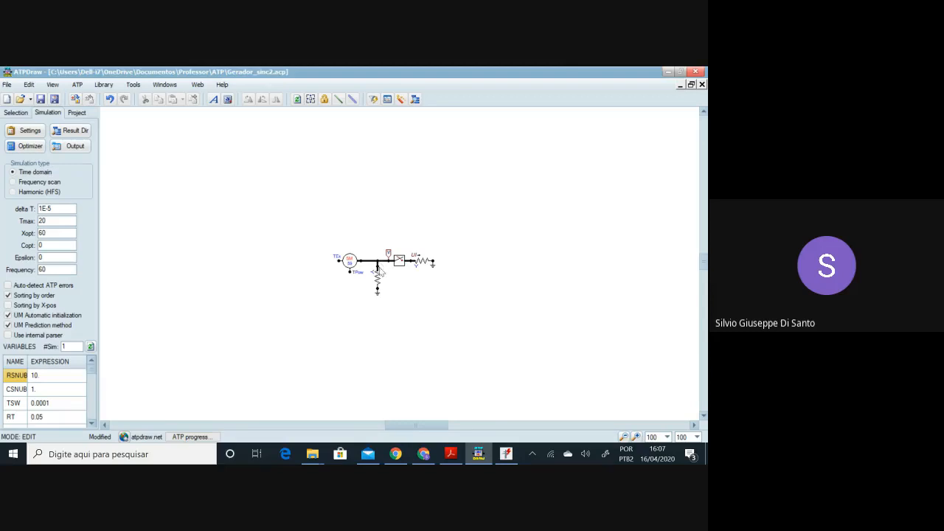
Inspect the attributes of the two three-phase RLC loads, one before and one after the switch.
{"action": "double_click", "coordinate": [377, 278]}
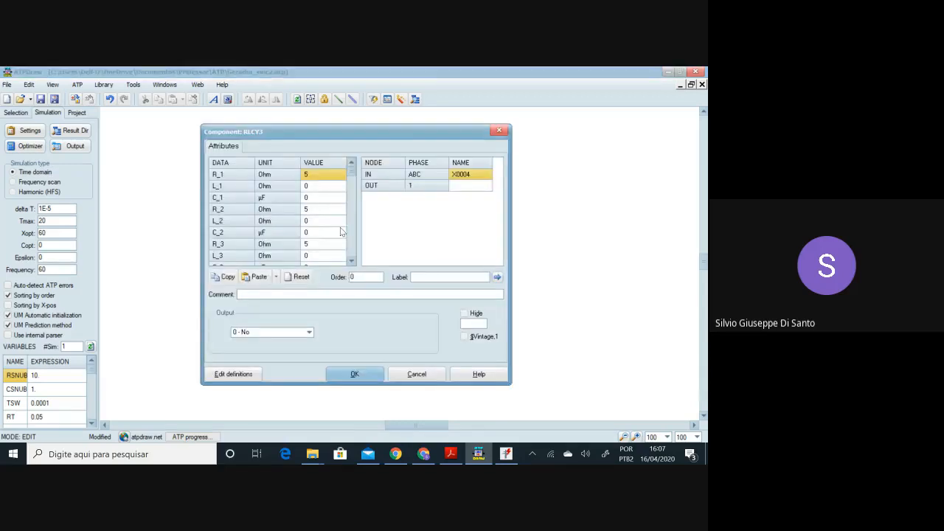
{"action": "left_click", "coordinate": [355, 374]}
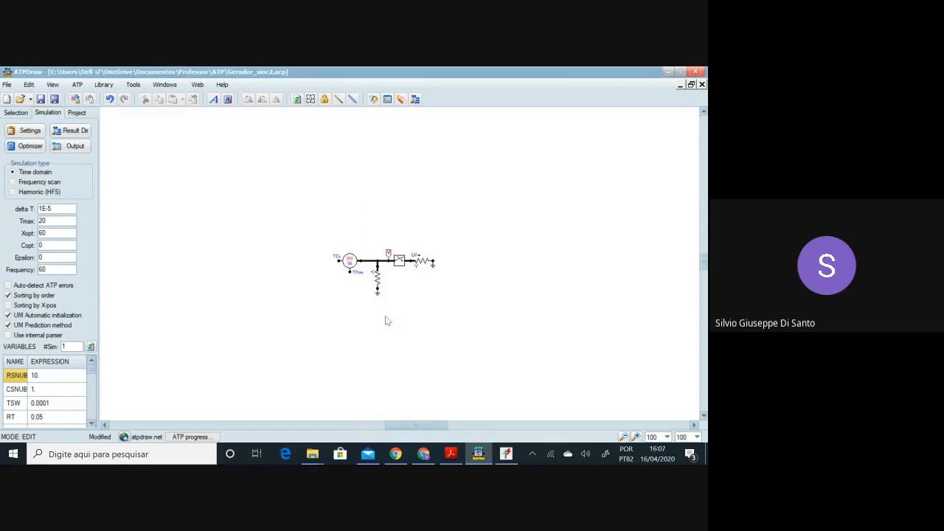
{"action": "double_click", "coordinate": [425, 264]}
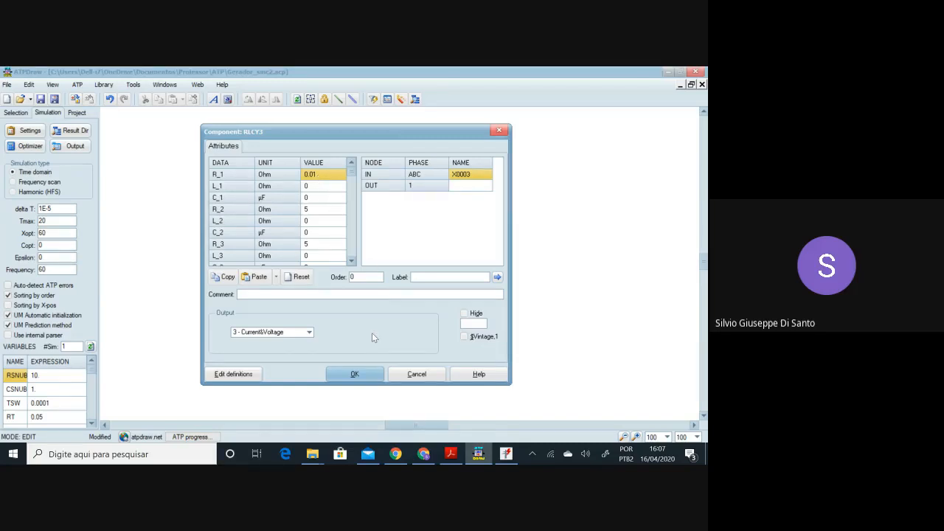
{"action": "left_click", "coordinate": [361, 374]}
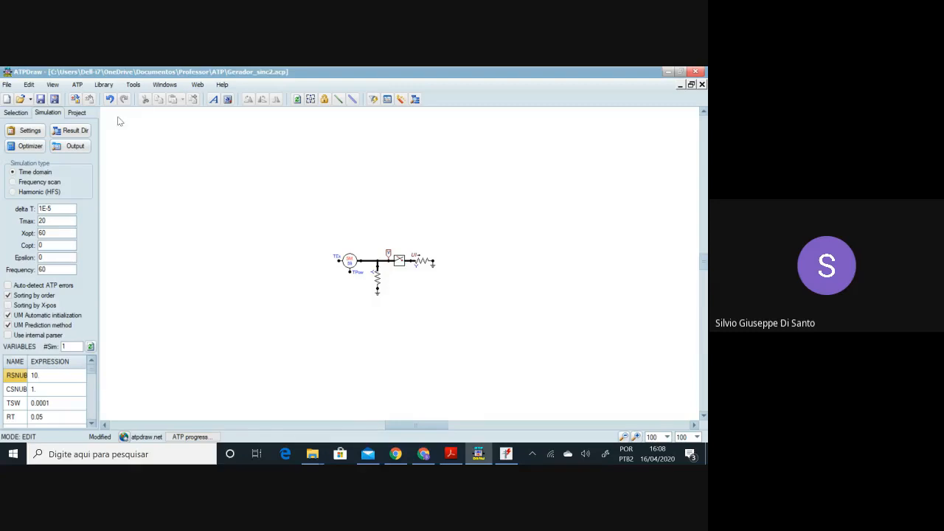
Review the ATP simulation settings and the universal machine initialization, units and interface options.
{"action": "left_click", "coordinate": [82, 86]}
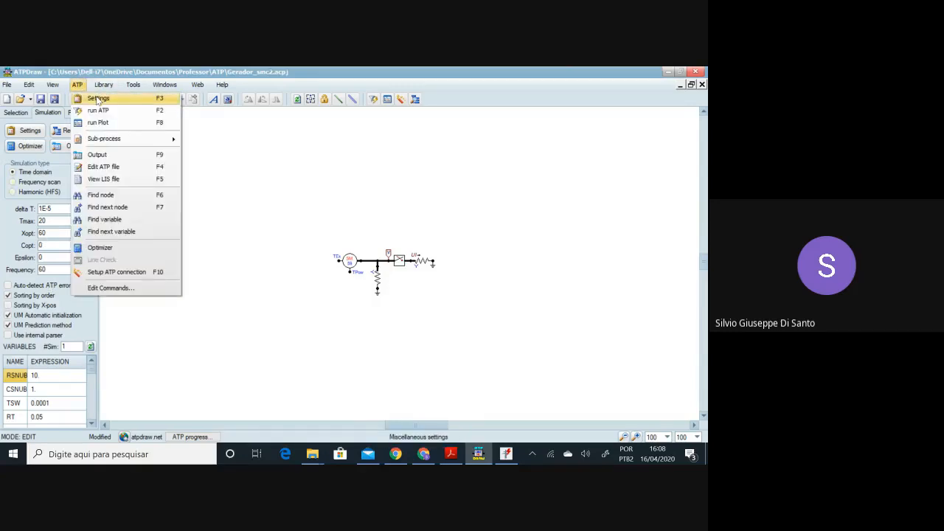
{"action": "left_click", "coordinate": [98, 100]}
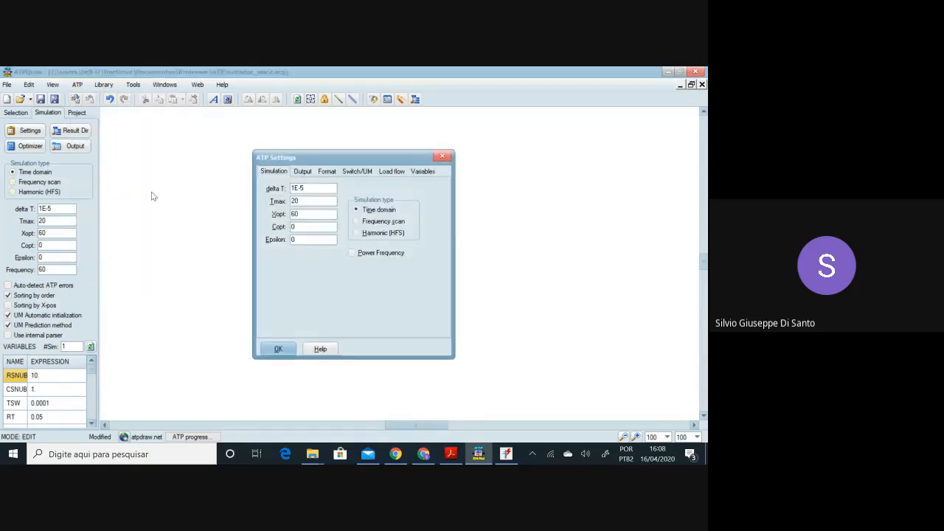
{"action": "left_click", "coordinate": [362, 171]}
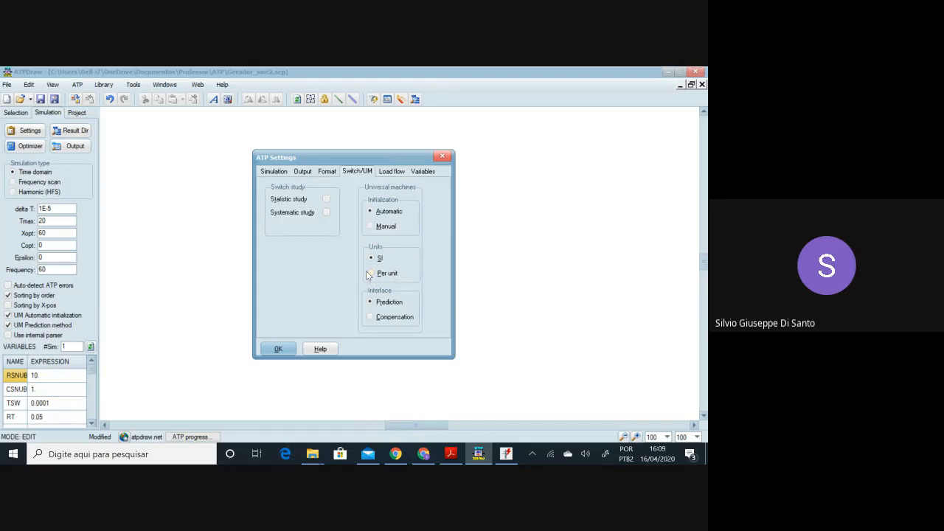
{"action": "left_click", "coordinate": [278, 348]}
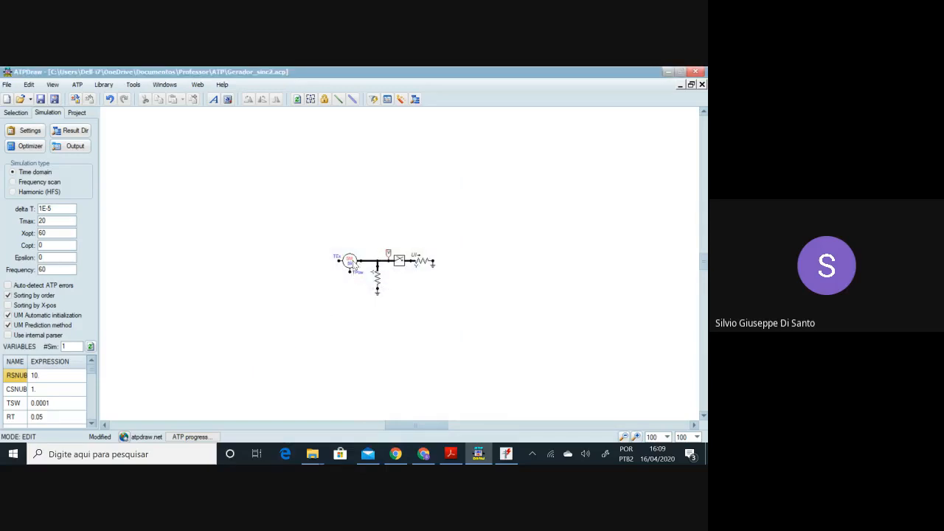
Open the synchronous machine's attributes and examine its frequency, power, voltage, poles and armature resistance.
{"action": "double_click", "coordinate": [354, 262]}
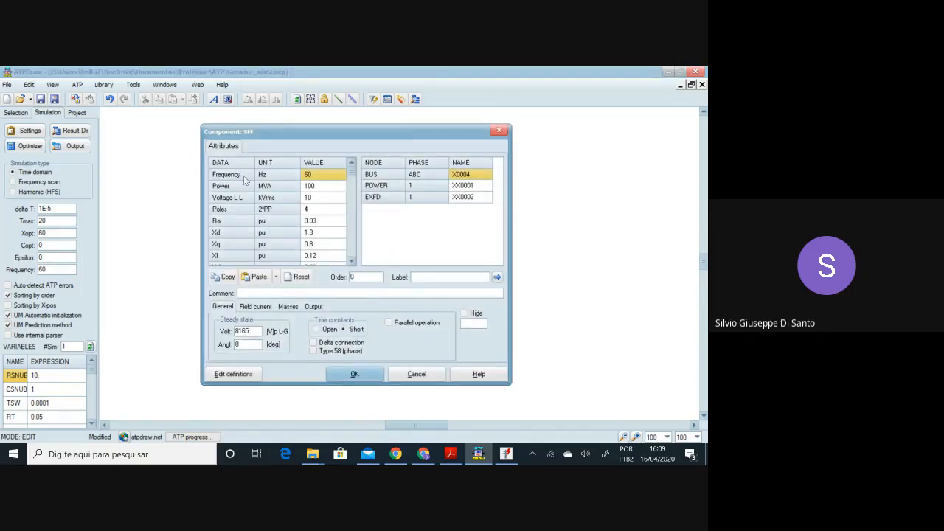
{"action": "left_click", "coordinate": [320, 188]}
{"action": "left_click", "coordinate": [312, 210]}
{"action": "left_click", "coordinate": [324, 223]}
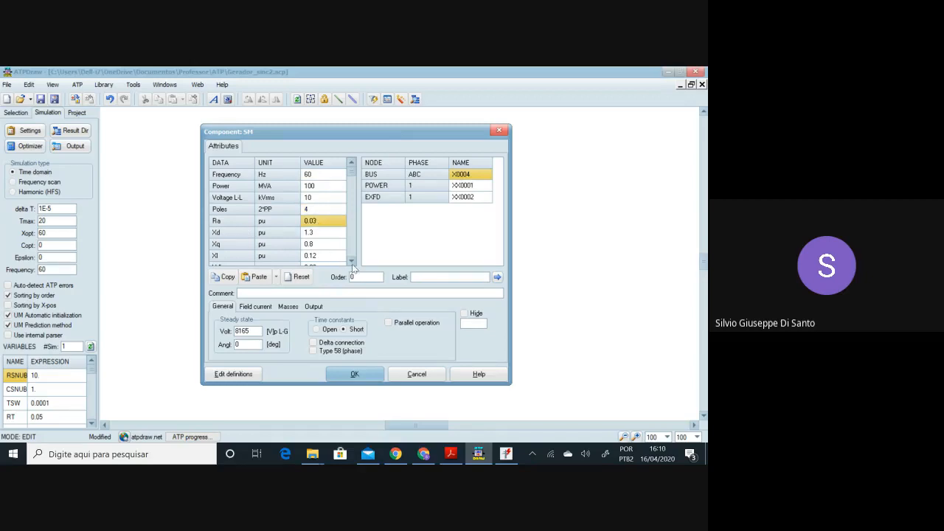
Examine the synchronous machine's reactances and time constants and its initial steady-state voltage.
{"action": "left_click", "coordinate": [352, 261]}
{"action": "left_click", "coordinate": [351, 261]}
{"action": "left_click", "coordinate": [352, 261]}
{"action": "left_click", "coordinate": [352, 261]}
{"action": "left_click", "coordinate": [352, 262]}
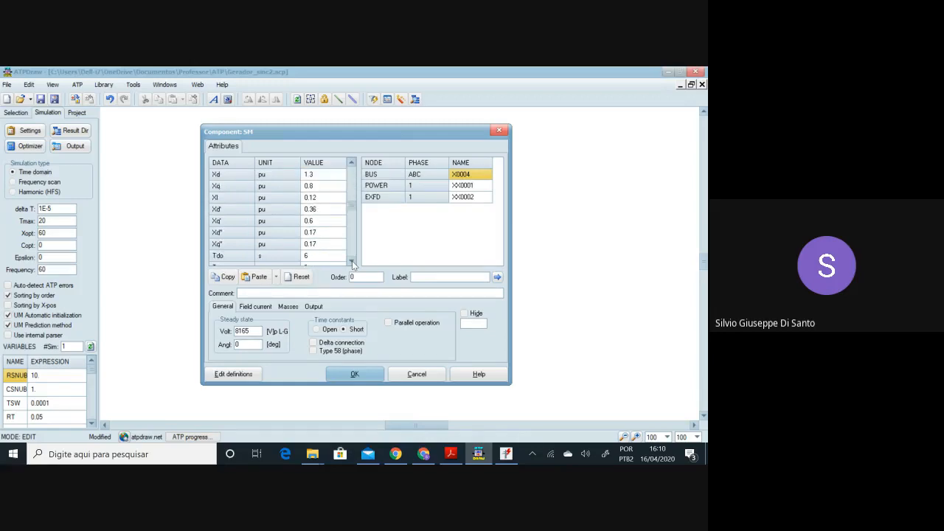
{"action": "left_click", "coordinate": [352, 261]}
{"action": "left_click", "coordinate": [352, 261]}
{"action": "left_click", "coordinate": [352, 261]}
{"action": "left_click", "coordinate": [352, 261]}
{"action": "left_click", "coordinate": [351, 261]}
{"action": "left_click", "coordinate": [352, 261]}
{"action": "left_click", "coordinate": [352, 261]}
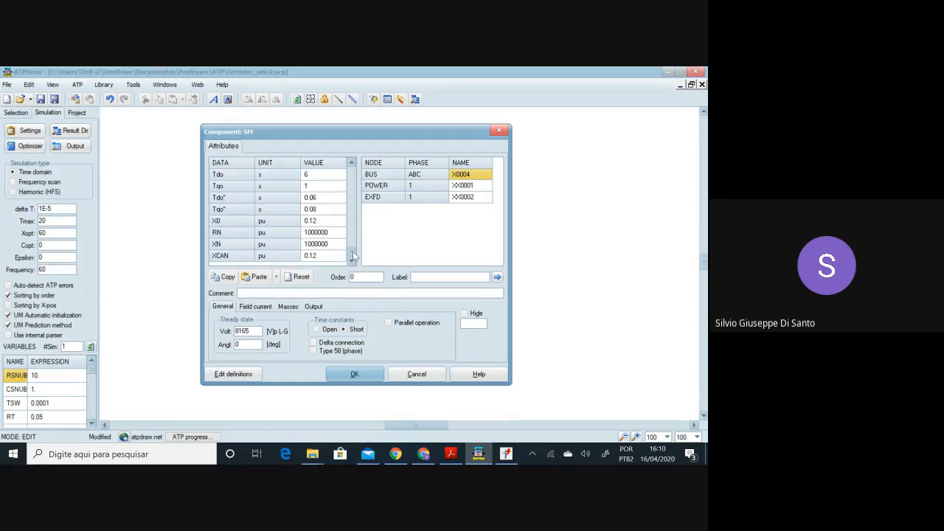
{"action": "left_click_drag", "start_coordinate": [353, 251], "coordinate": [354, 217]}
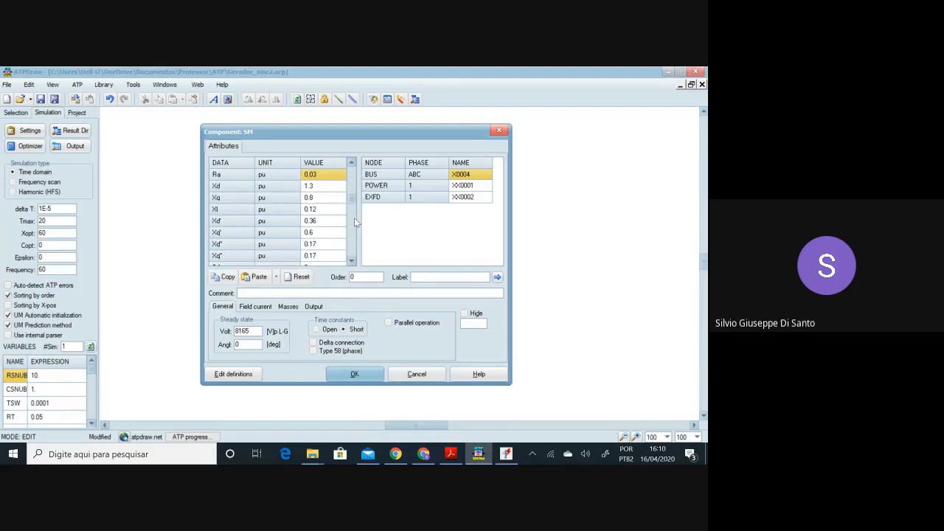
{"action": "scroll", "coordinate": [354, 219], "scroll_direction": "up", "scroll_amount": 2}
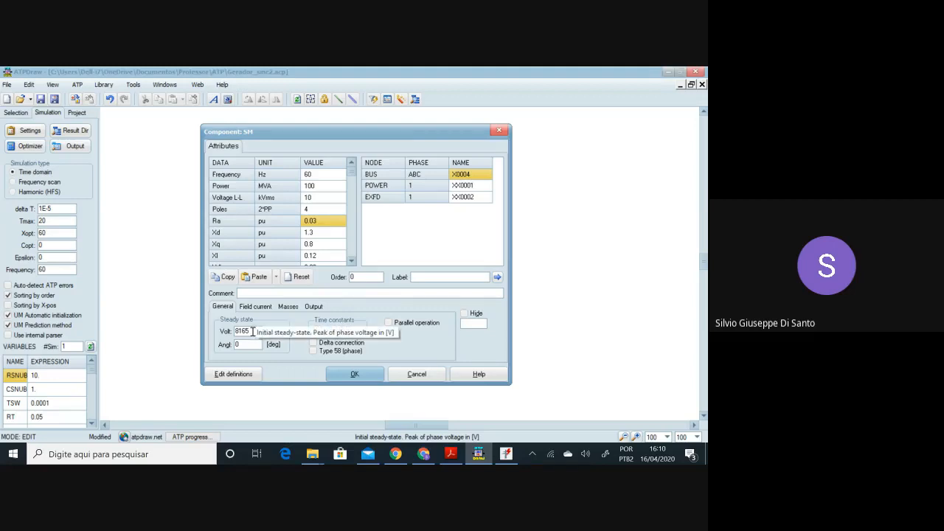
{"action": "left_click_drag", "start_coordinate": [252, 331], "coordinate": [232, 331]}
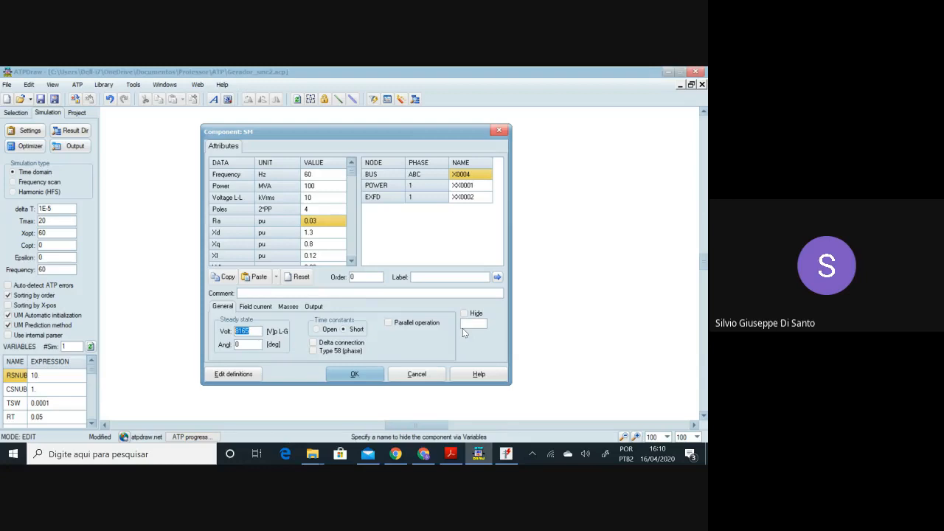
{"action": "key", "text": "Tab"}
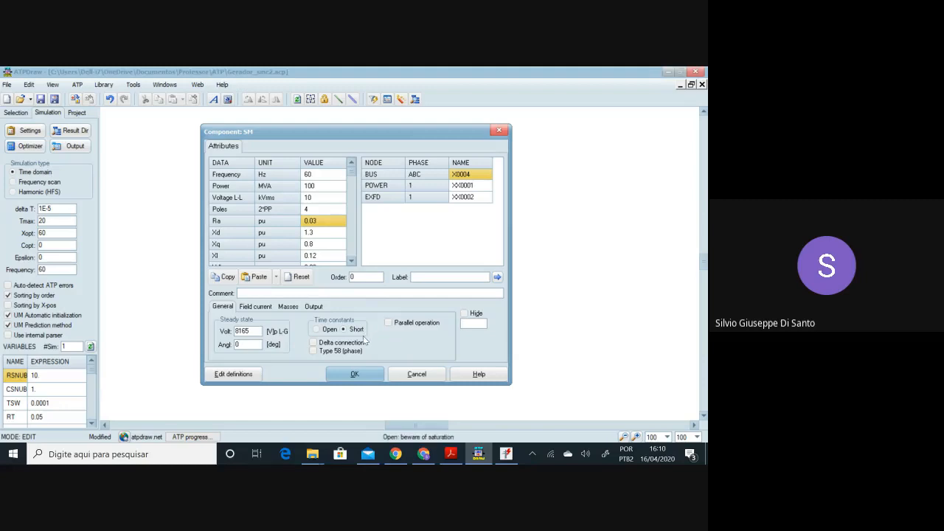
Examine the machine's time constants again and try the delta connection option for the stator windings.
{"action": "left_click", "coordinate": [353, 262]}
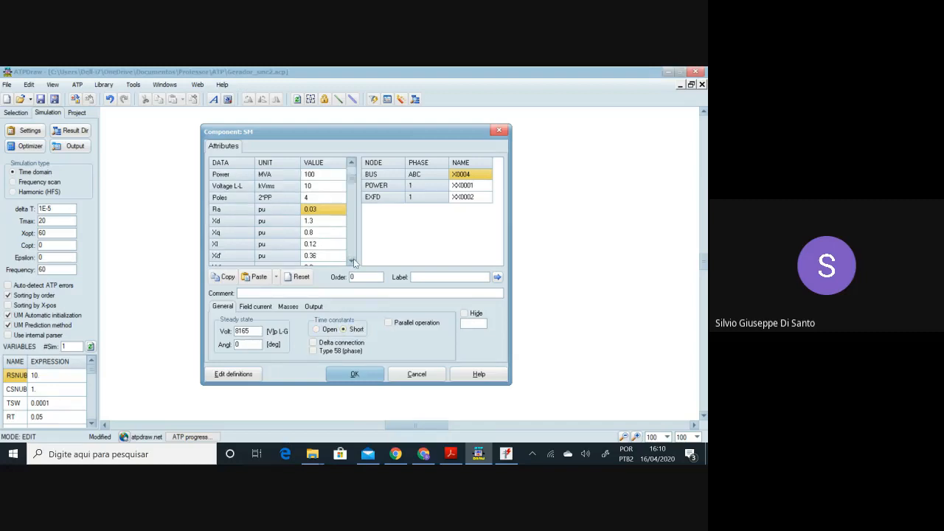
{"action": "left_click", "coordinate": [353, 261]}
{"action": "left_click", "coordinate": [352, 261]}
{"action": "left_click", "coordinate": [352, 261]}
{"action": "left_click", "coordinate": [352, 261]}
{"action": "left_click", "coordinate": [352, 262]}
{"action": "left_click", "coordinate": [352, 261]}
{"action": "left_click", "coordinate": [353, 261]}
{"action": "left_click", "coordinate": [353, 261]}
{"action": "left_click", "coordinate": [353, 261]}
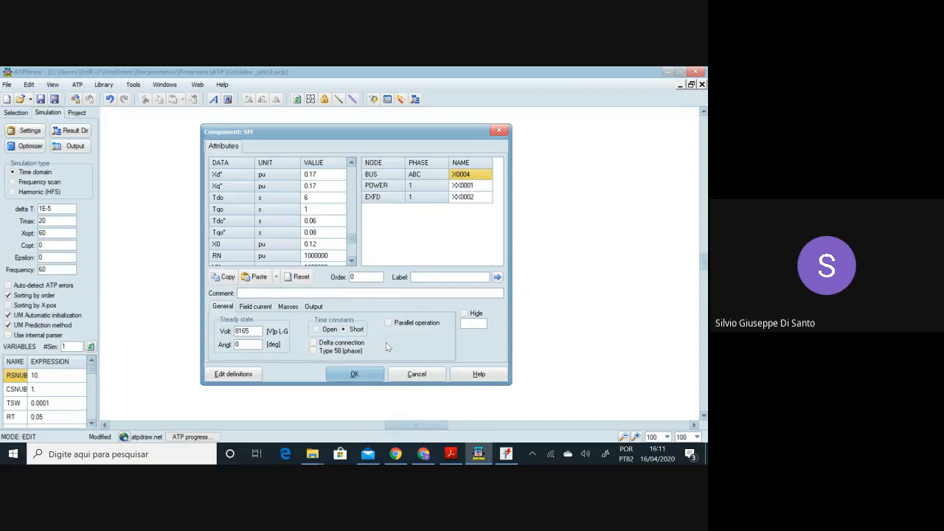
{"action": "left_click", "coordinate": [314, 344]}
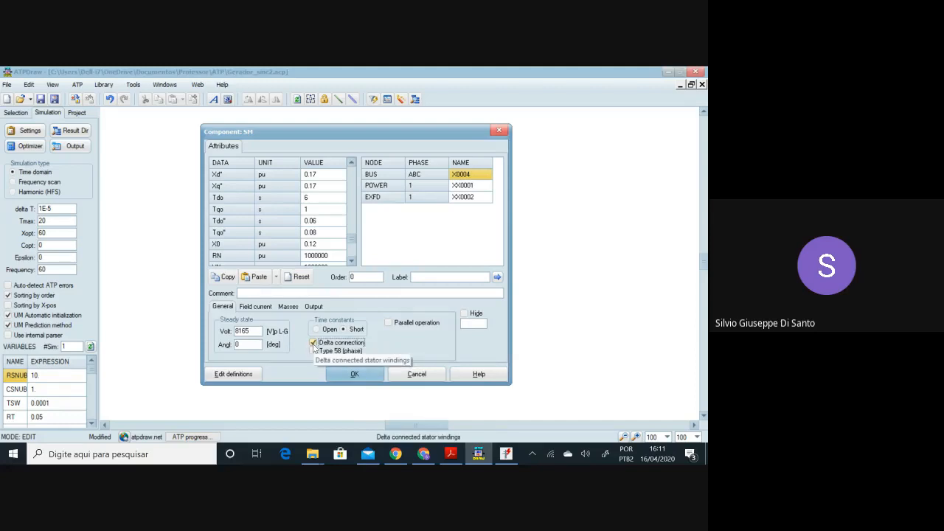
{"action": "left_click", "coordinate": [315, 346]}
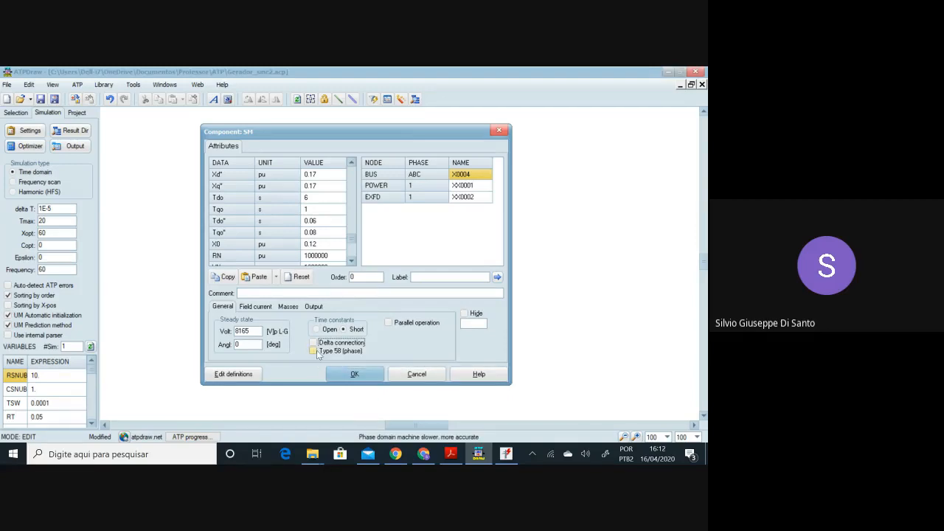
Compare the machine's linear field current setting with its steady-state voltage.
{"action": "left_click", "coordinate": [256, 306]}
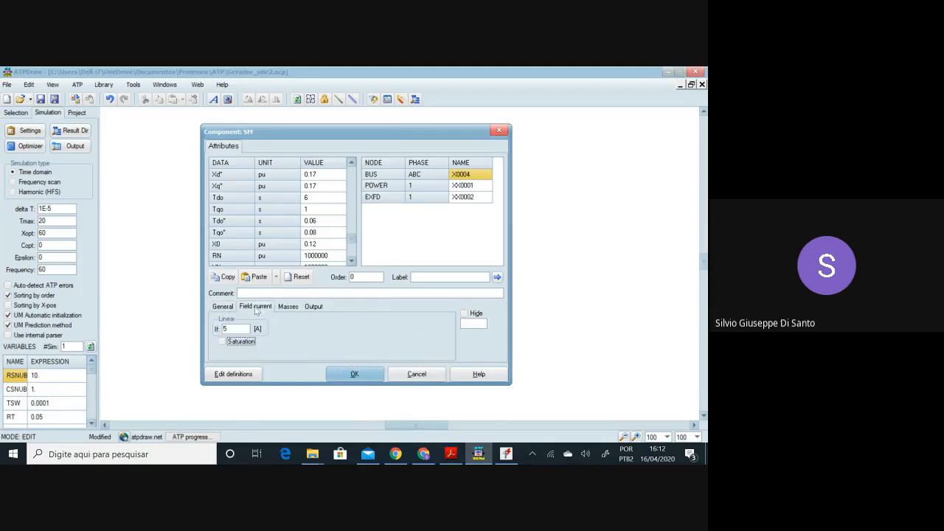
{"action": "left_click", "coordinate": [229, 329]}
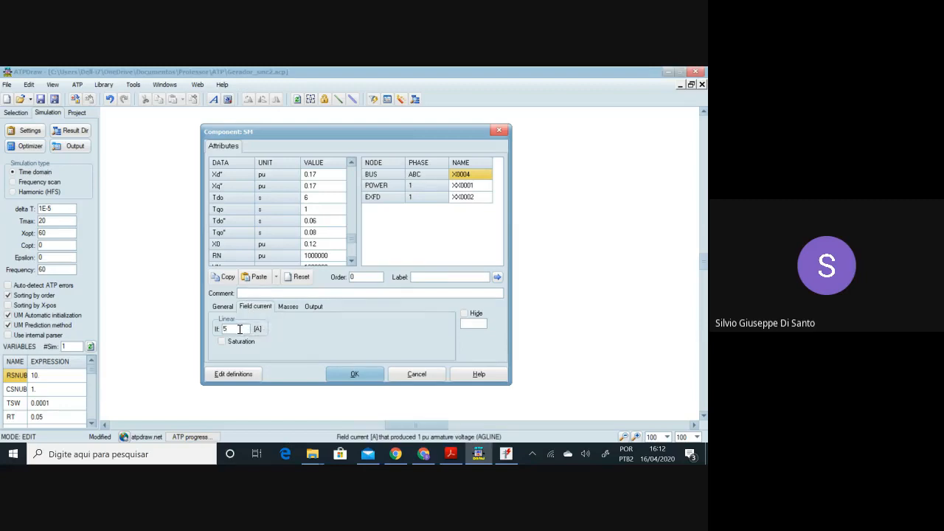
{"action": "left_click", "coordinate": [223, 306]}
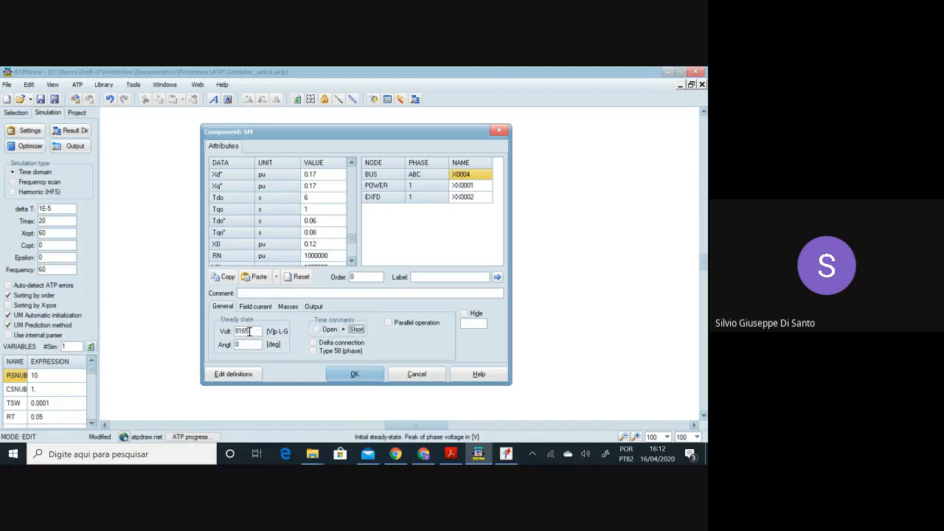
{"action": "left_click", "coordinate": [247, 332]}
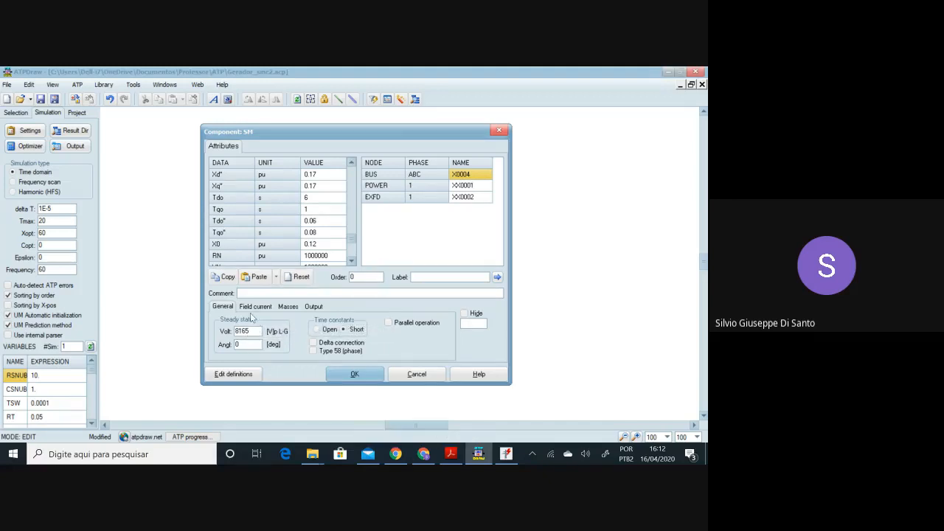
{"action": "left_click", "coordinate": [256, 306]}
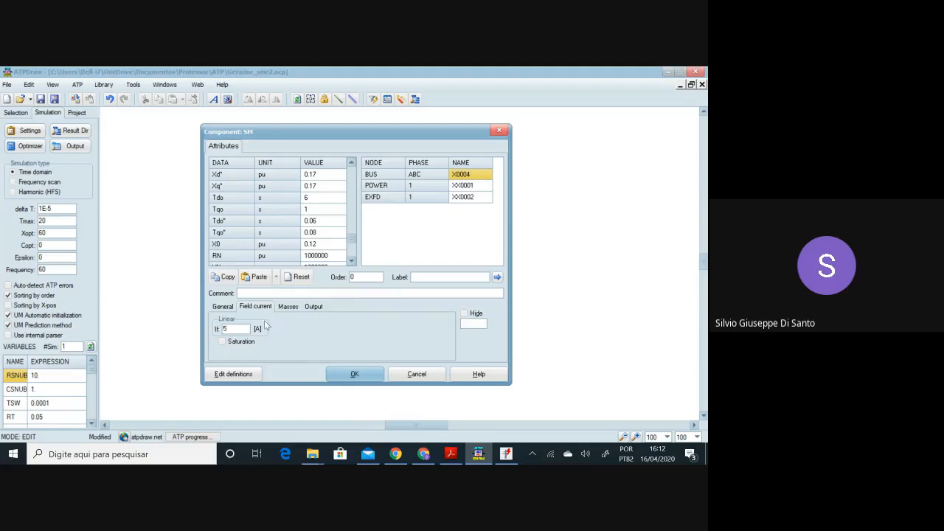
{"action": "left_click", "coordinate": [223, 306]}
{"action": "left_click", "coordinate": [267, 310]}
Try raising the number of masses in the machine's mechanical system to 3 and return it to 1.
{"action": "left_click", "coordinate": [288, 306]}
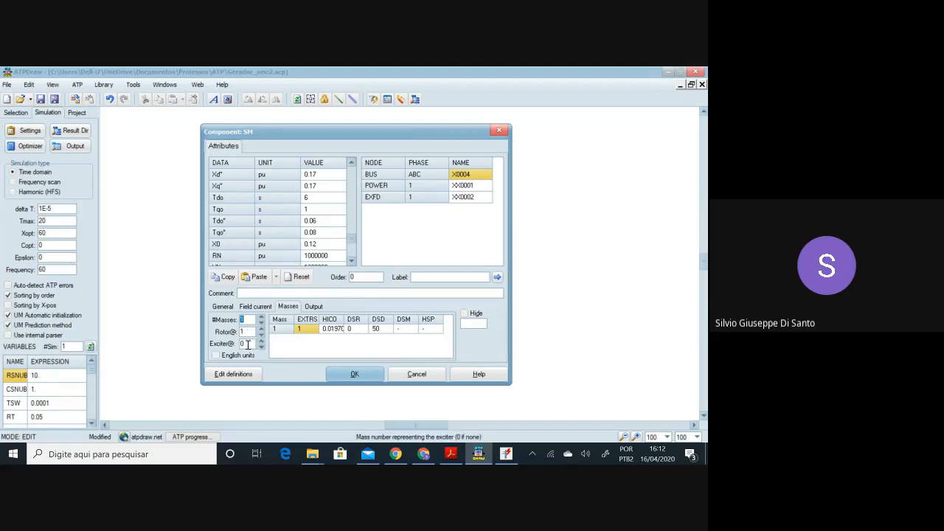
{"action": "left_click", "coordinate": [262, 317]}
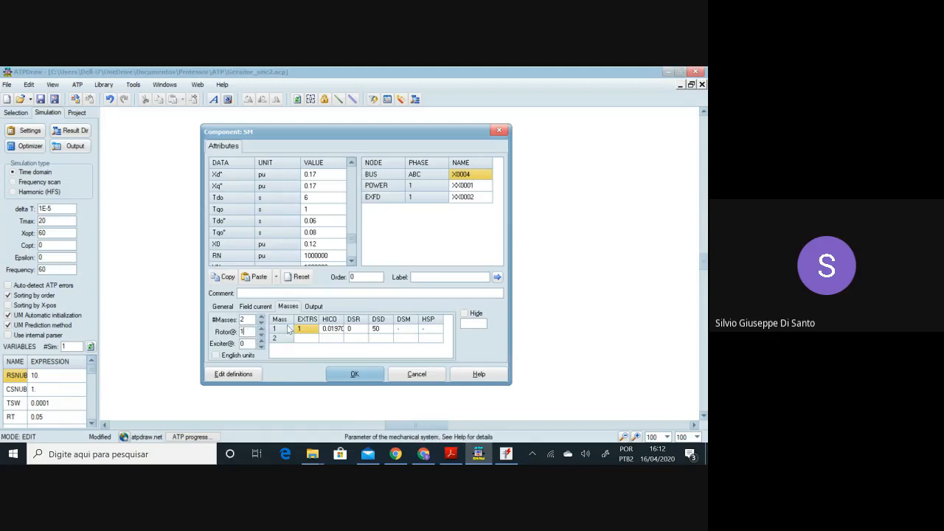
{"action": "left_click_drag", "start_coordinate": [246, 333], "coordinate": [242, 332]}
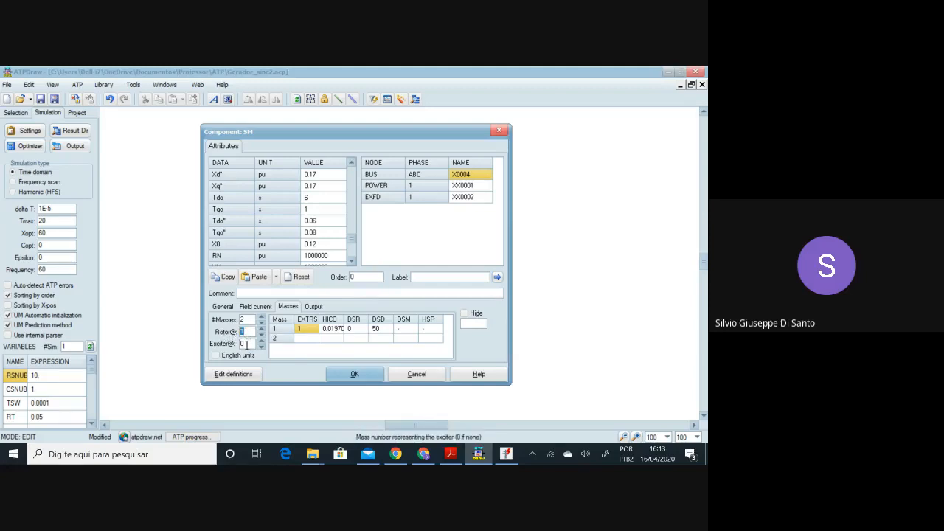
{"action": "left_click", "coordinate": [249, 344]}
{"action": "left_click", "coordinate": [261, 340]}
{"action": "type", "text": "0"}
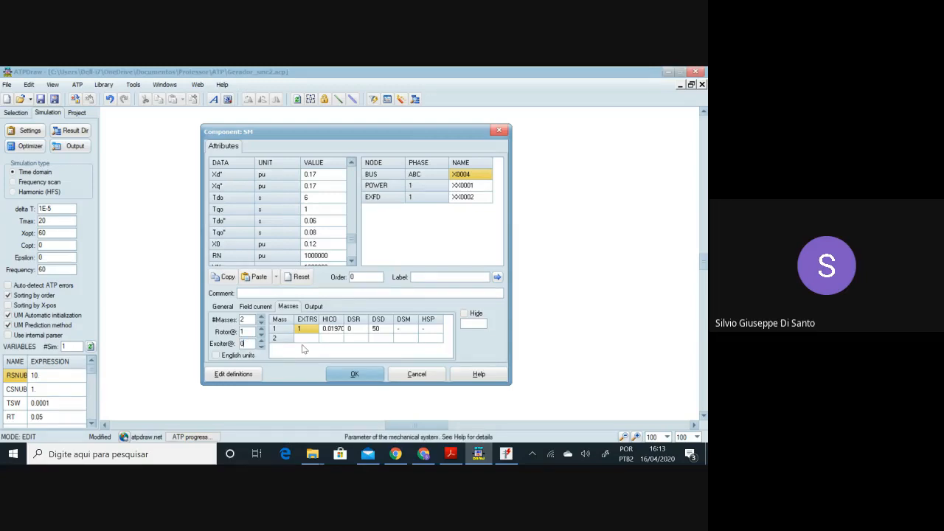
{"action": "left_click", "coordinate": [260, 316]}
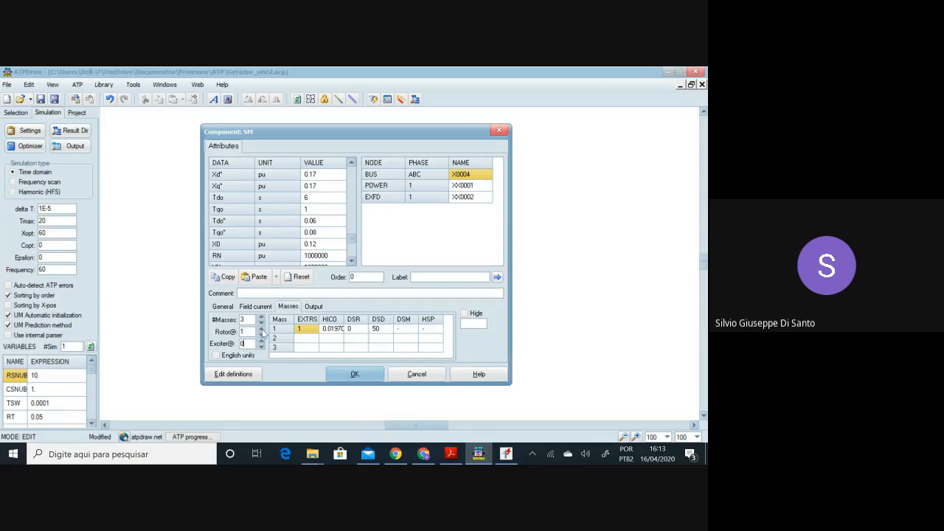
{"action": "left_click", "coordinate": [260, 322]}
{"action": "left_click", "coordinate": [260, 323]}
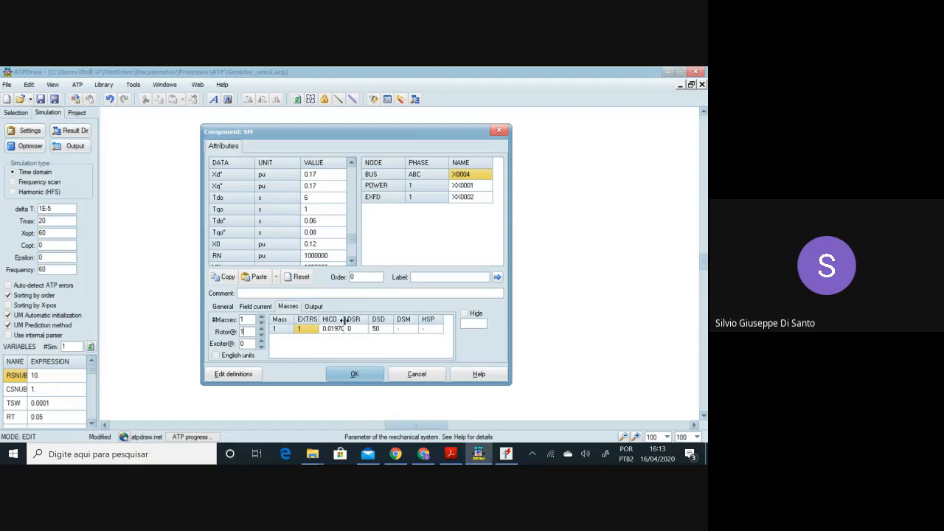
Widen the HICO column in the machine's mass data and look up the HICO definition in the component's help text.
{"action": "left_click_drag", "start_coordinate": [347, 319], "coordinate": [352, 320]}
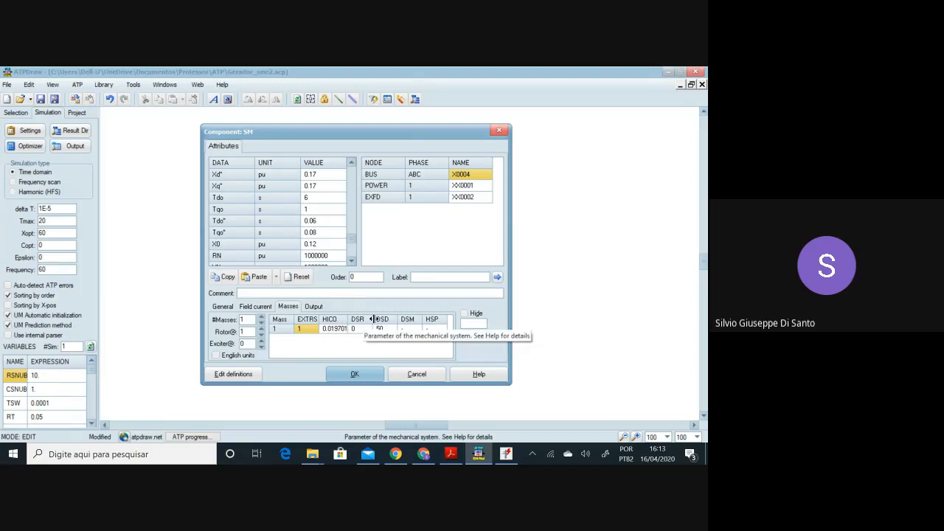
{"action": "left_click", "coordinate": [330, 330]}
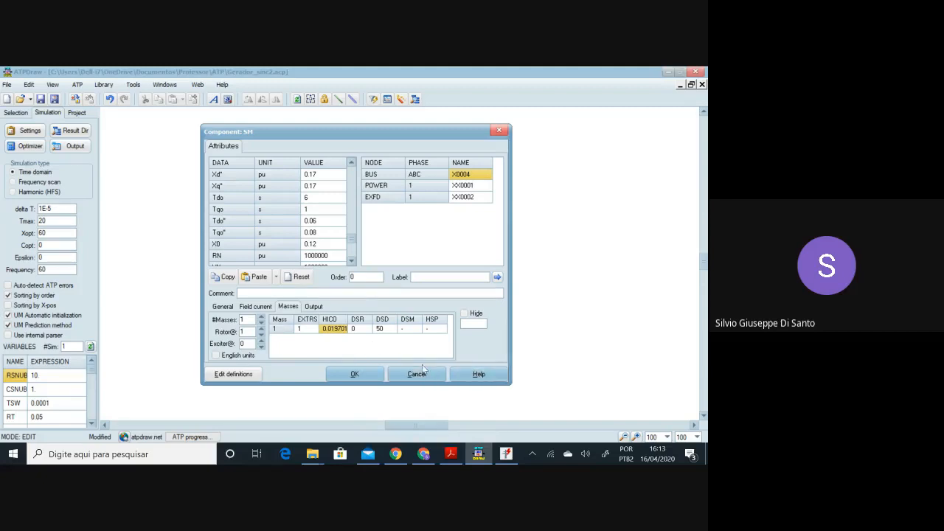
{"action": "left_click", "coordinate": [467, 374]}
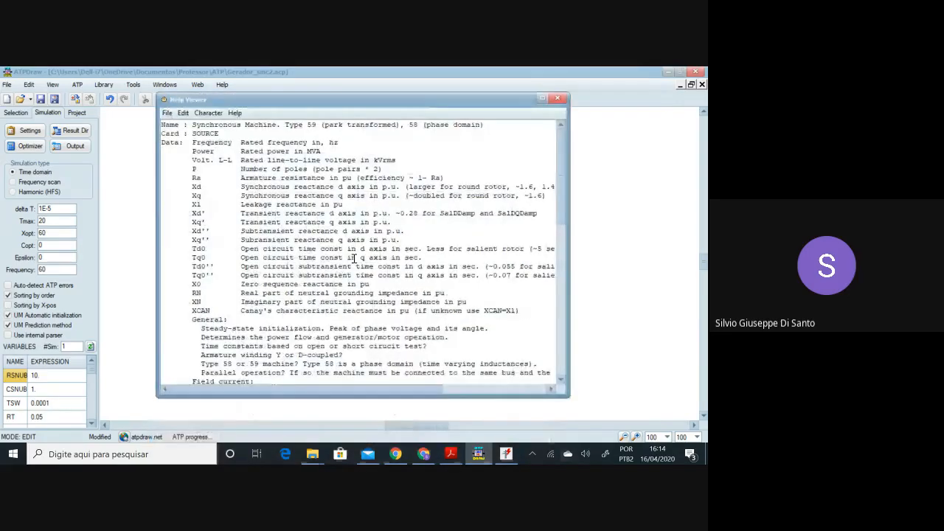
{"action": "scroll", "coordinate": [354, 259], "scroll_direction": "down", "scroll_amount": 5}
{"action": "scroll", "coordinate": [308, 291], "scroll_direction": "down", "scroll_amount": 2}
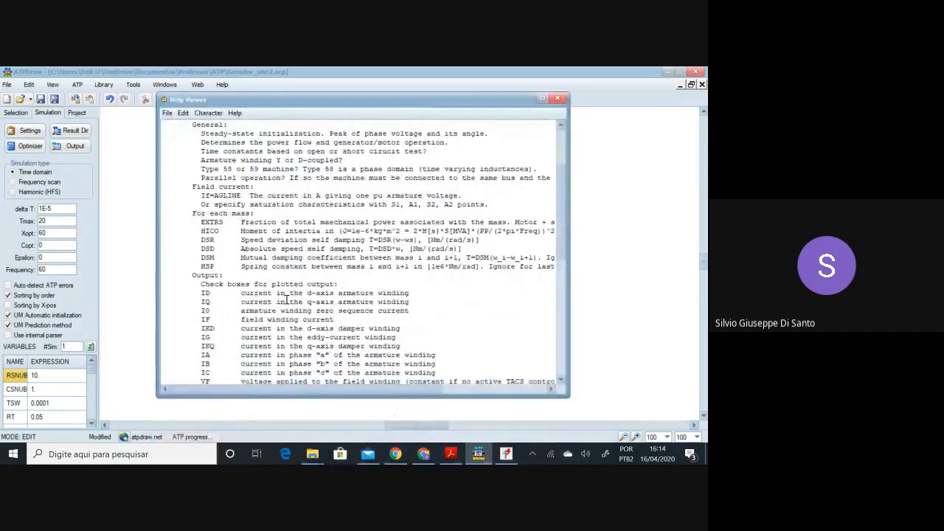
{"action": "scroll", "coordinate": [286, 298], "scroll_direction": "up", "scroll_amount": 1}
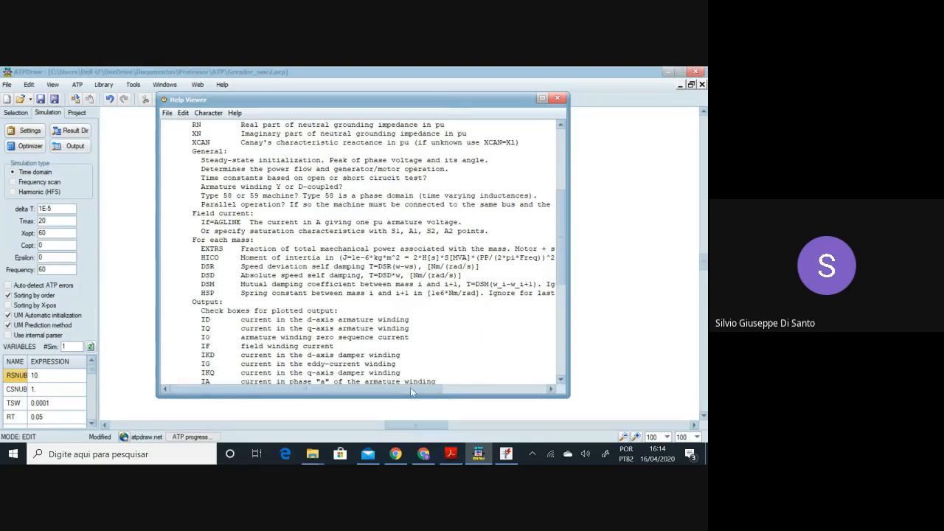
{"action": "left_click_drag", "start_coordinate": [411, 389], "coordinate": [447, 390]}
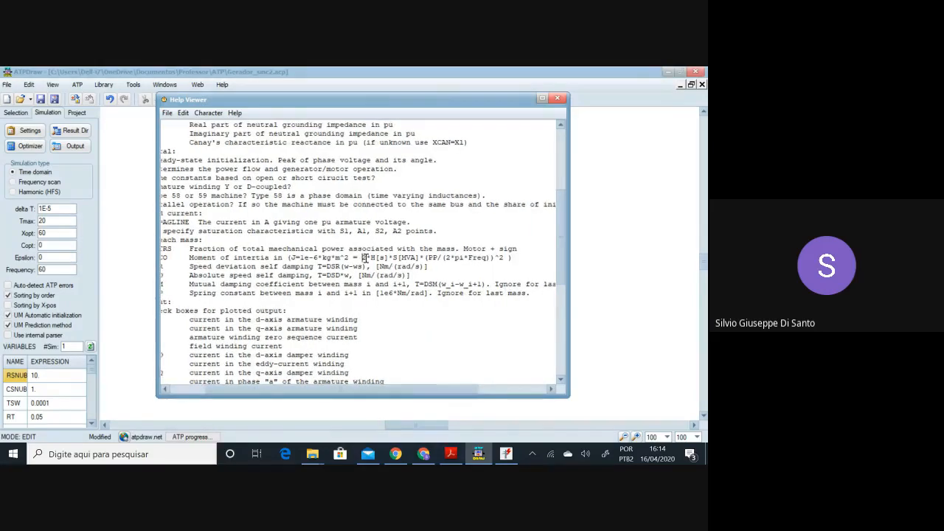
Examine each term of the moment of inertia formula in the help, from the inertia constant and MVA power to the squared pole-pair factor.
{"action": "left_click_drag", "start_coordinate": [363, 258], "coordinate": [498, 259]}
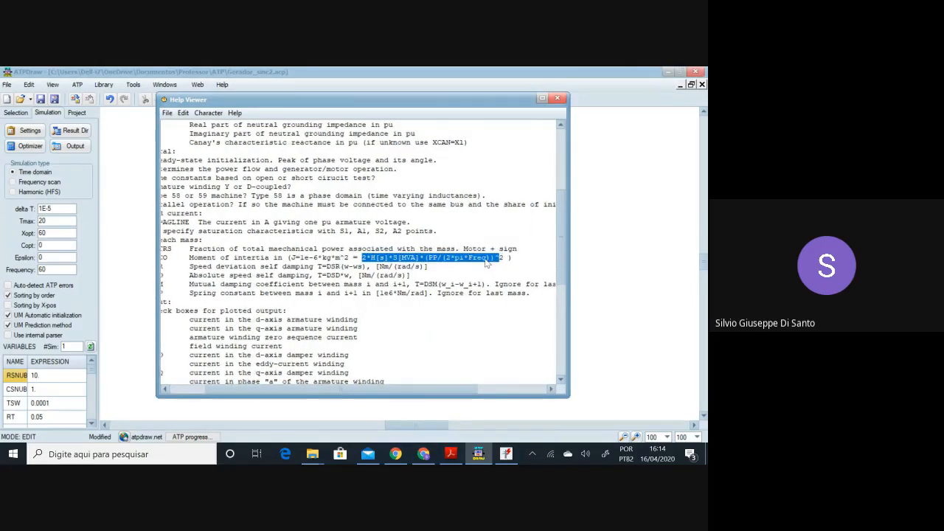
{"action": "left_click", "coordinate": [410, 258]}
{"action": "left_click_drag", "start_coordinate": [395, 257], "coordinate": [420, 258]}
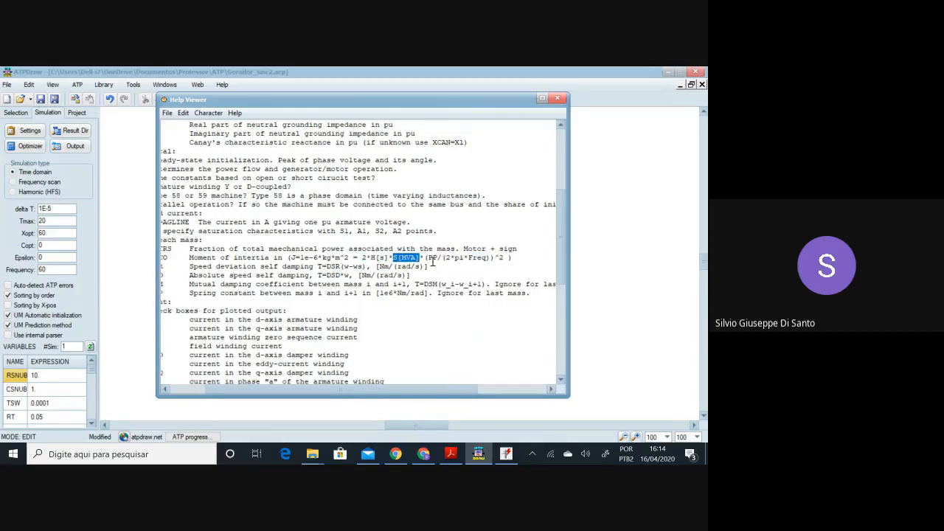
{"action": "double_click", "coordinate": [433, 257]}
{"action": "left_click_drag", "start_coordinate": [445, 258], "coordinate": [486, 259]}
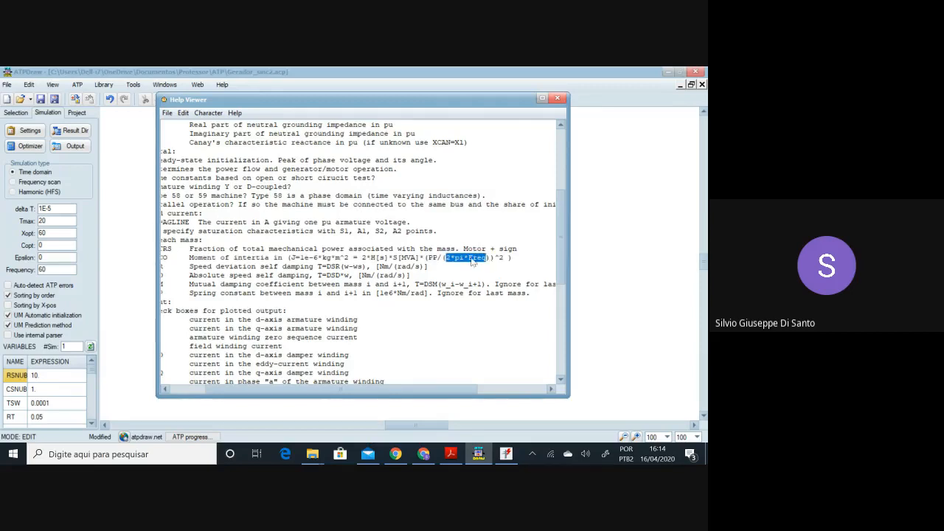
{"action": "left_click_drag", "start_coordinate": [425, 259], "coordinate": [507, 258]}
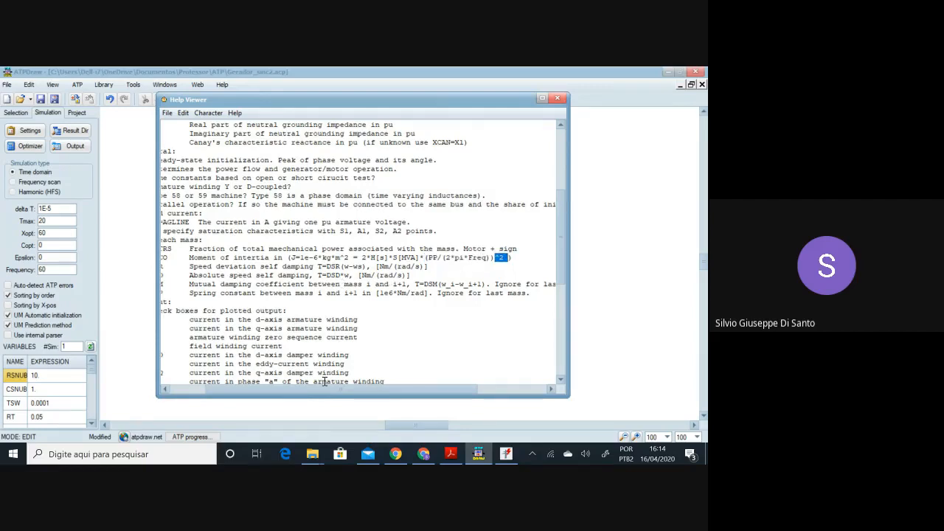
{"action": "left_click_drag", "start_coordinate": [321, 393], "coordinate": [284, 393]}
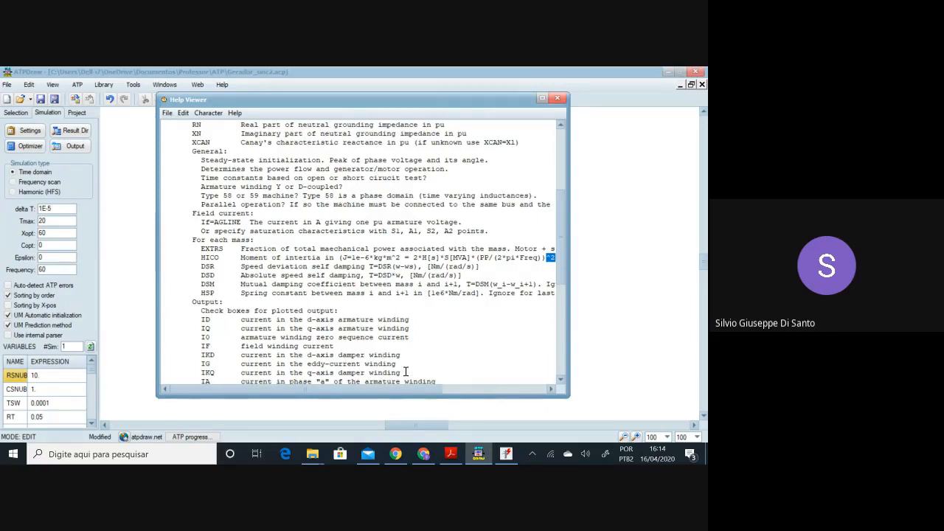
{"action": "left_click_drag", "start_coordinate": [404, 394], "coordinate": [355, 387]}
Compare the help text with the machine's mass data and examine the speed deviation self-damping expression for DSR.
{"action": "left_click_drag", "start_coordinate": [351, 101], "coordinate": [551, 115]}
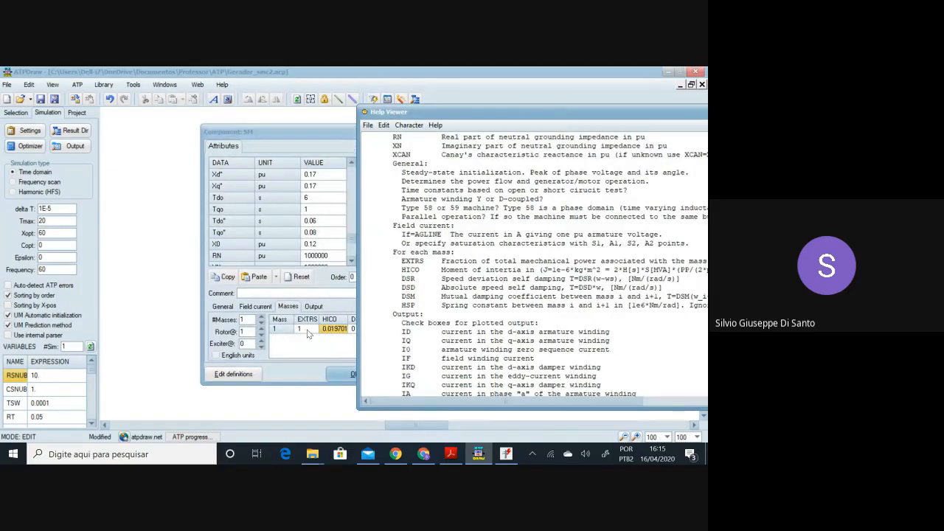
{"action": "left_click_drag", "start_coordinate": [589, 108], "coordinate": [381, 97]}
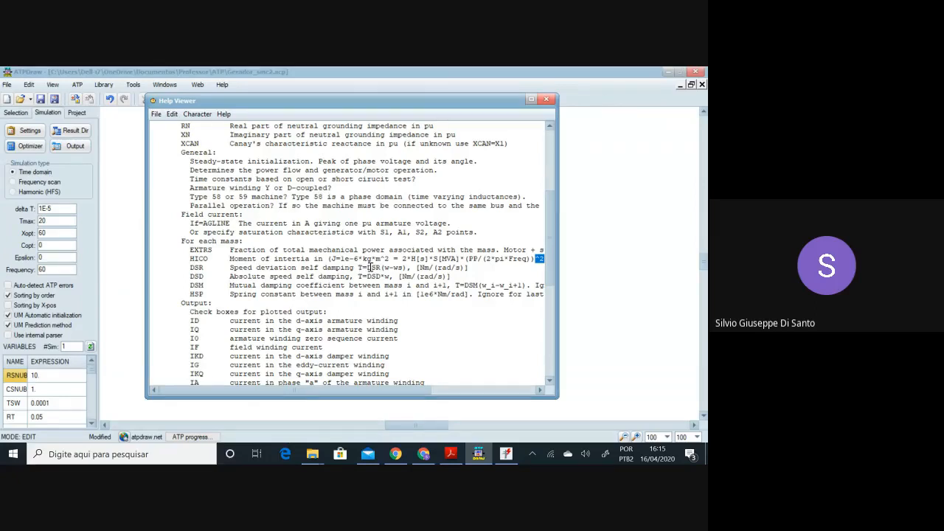
{"action": "left_click_drag", "start_coordinate": [367, 267], "coordinate": [384, 268]}
{"action": "left_click", "coordinate": [393, 275]}
{"action": "left_click_drag", "start_coordinate": [383, 268], "coordinate": [405, 268]}
{"action": "left_click", "coordinate": [380, 267]}
{"action": "left_click", "coordinate": [547, 99]}
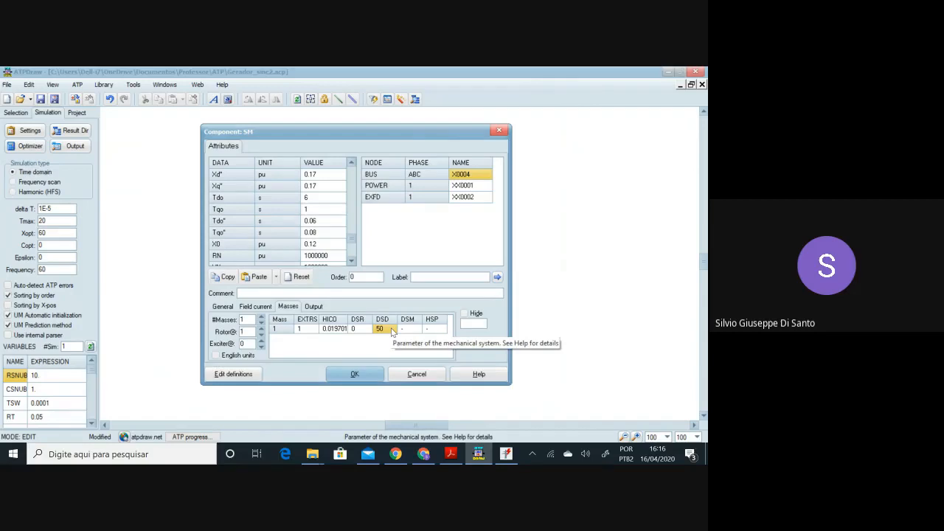
Consult the machine's help again to compare the DSR and DSD damping torque expressions.
{"action": "left_click", "coordinate": [479, 374]}
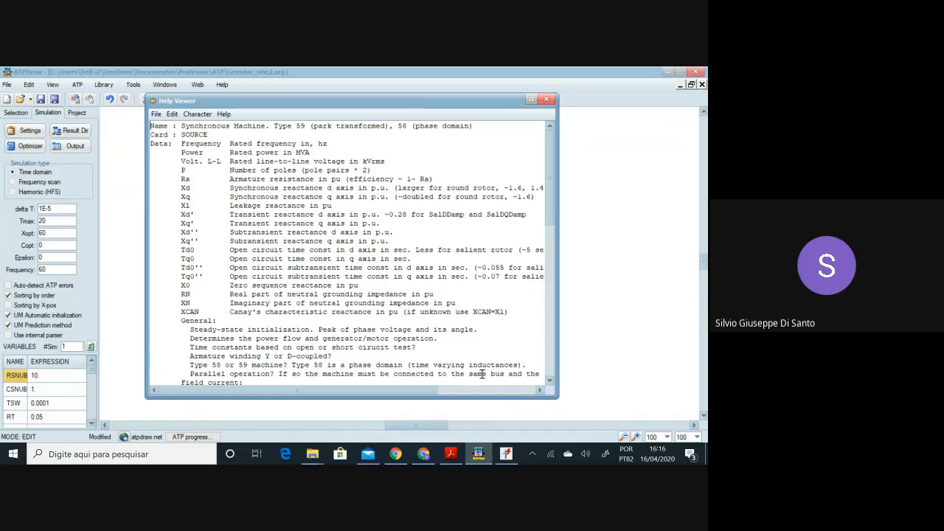
{"action": "scroll", "coordinate": [481, 374], "scroll_direction": "down", "scroll_amount": 5}
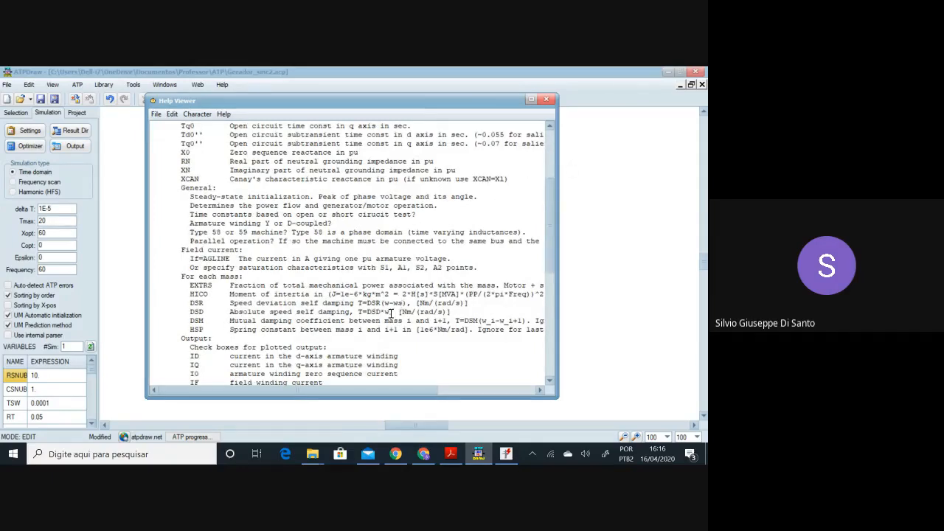
{"action": "left_click_drag", "start_coordinate": [385, 303], "coordinate": [404, 303]}
{"action": "left_click", "coordinate": [393, 310]}
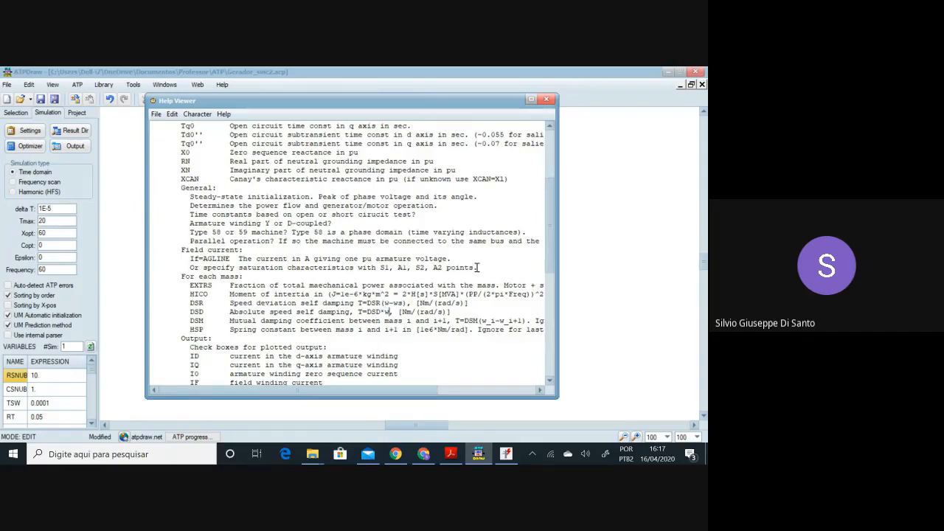
{"action": "left_click", "coordinate": [547, 100]}
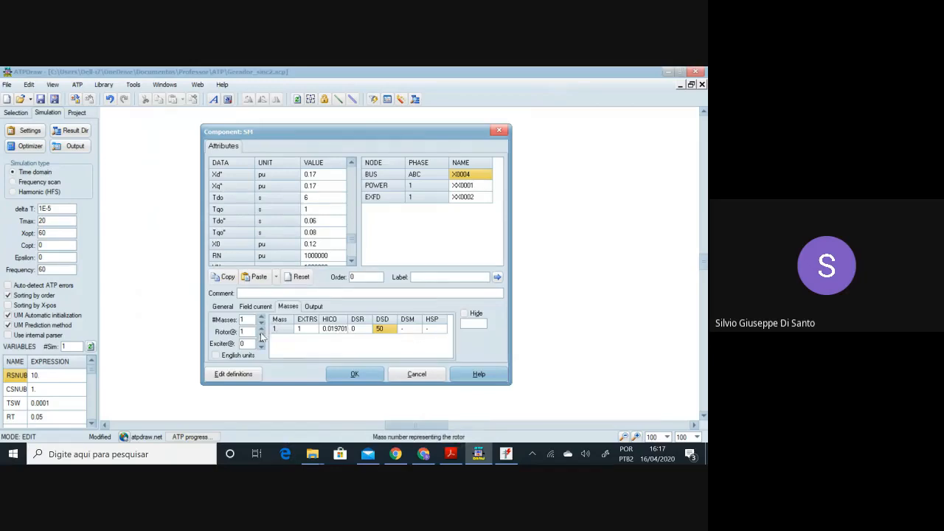
Review the synchronous machine's output quantities, including field voltage and current, electromagnetic torque, mass speed and the TACS output count.
{"action": "left_click", "coordinate": [313, 306]}
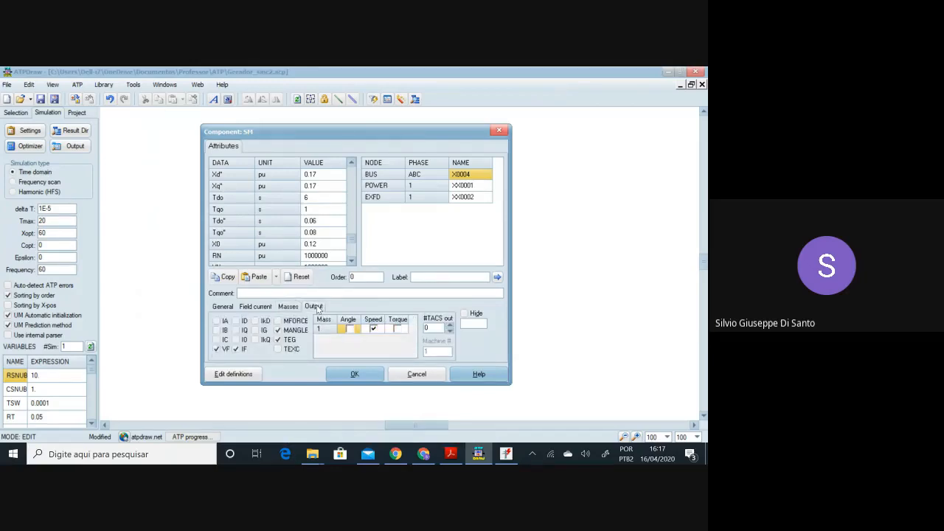
{"action": "left_click", "coordinate": [236, 349]}
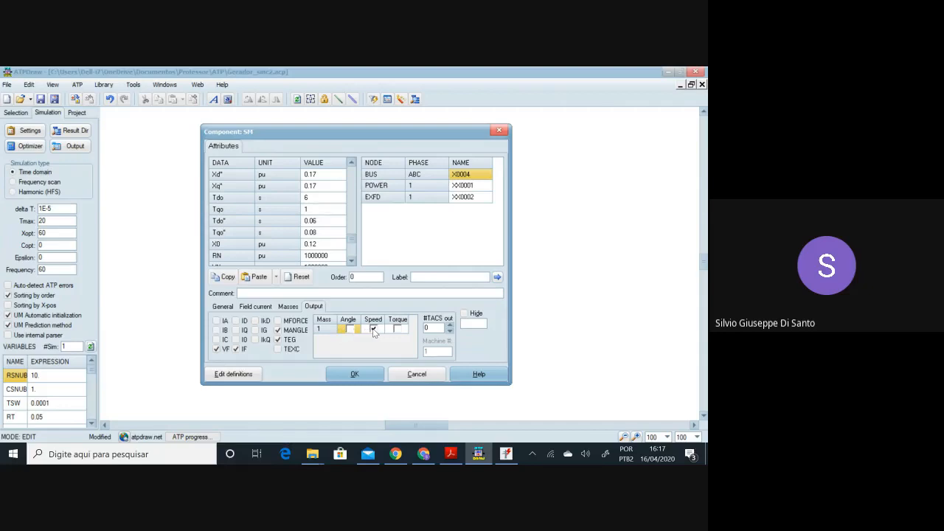
{"action": "left_click", "coordinate": [446, 326]}
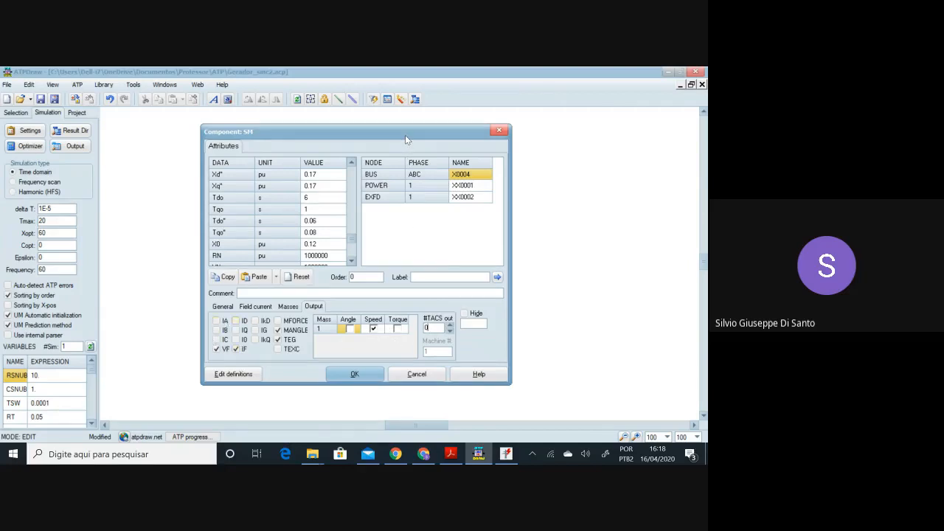
Set the synchronous machine's number of TACS outputs to 1 and accept the component settings.
{"action": "mouse_move", "coordinate": [405, 135]}
{"action": "left_mouse_down"}
{"action": "mouse_move", "coordinate": [575, 135]}
{"action": "mouse_move", "coordinate": [412, 143]}
{"action": "left_mouse_up"}
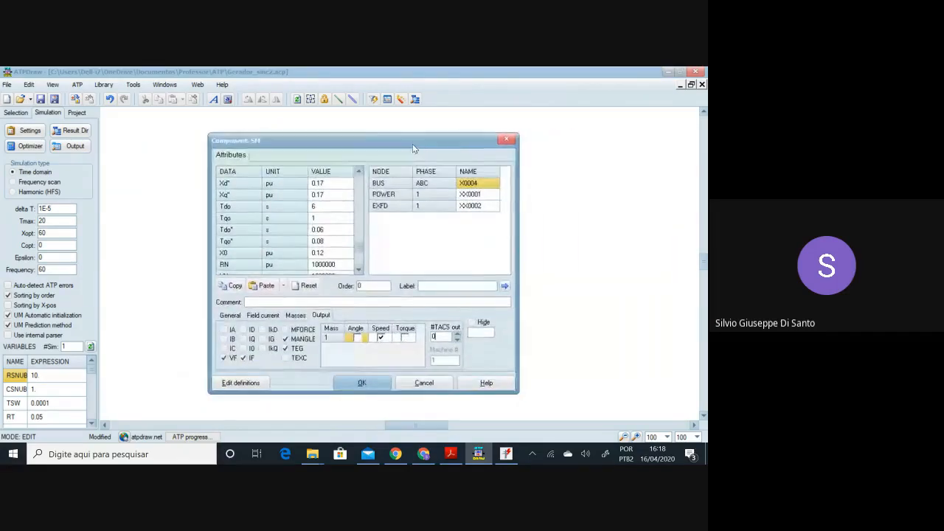
{"action": "left_click", "coordinate": [456, 333]}
{"action": "left_click", "coordinate": [457, 334]}
{"action": "left_click", "coordinate": [457, 334]}
{"action": "left_click", "coordinate": [458, 334]}
{"action": "left_click", "coordinate": [371, 380]}
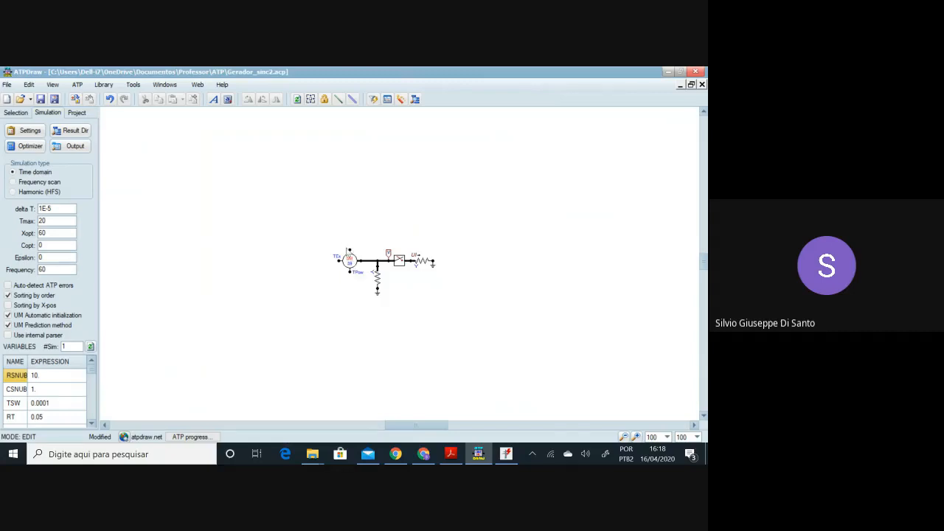
Browse the control quantities available for the machine's EXOUT1 output node, keeping Field winding current.
{"action": "right_click", "coordinate": [351, 255]}
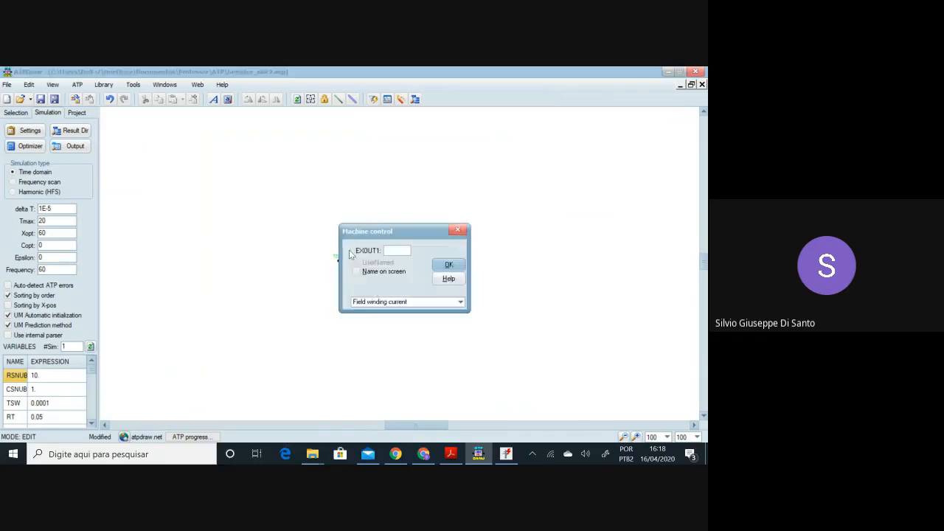
{"action": "left_click", "coordinate": [462, 304]}
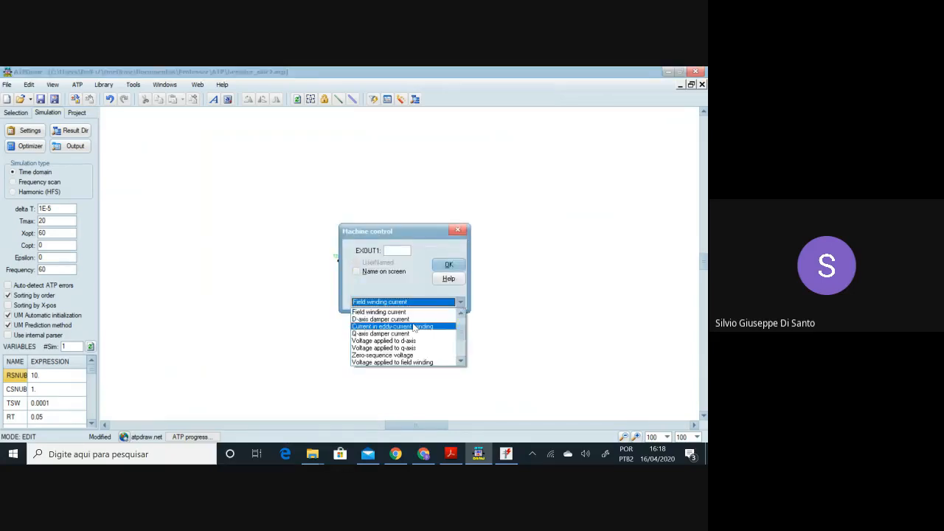
{"action": "scroll", "coordinate": [421, 333], "scroll_direction": "down", "scroll_amount": 2}
{"action": "scroll", "coordinate": [423, 334], "scroll_direction": "down", "scroll_amount": 2}
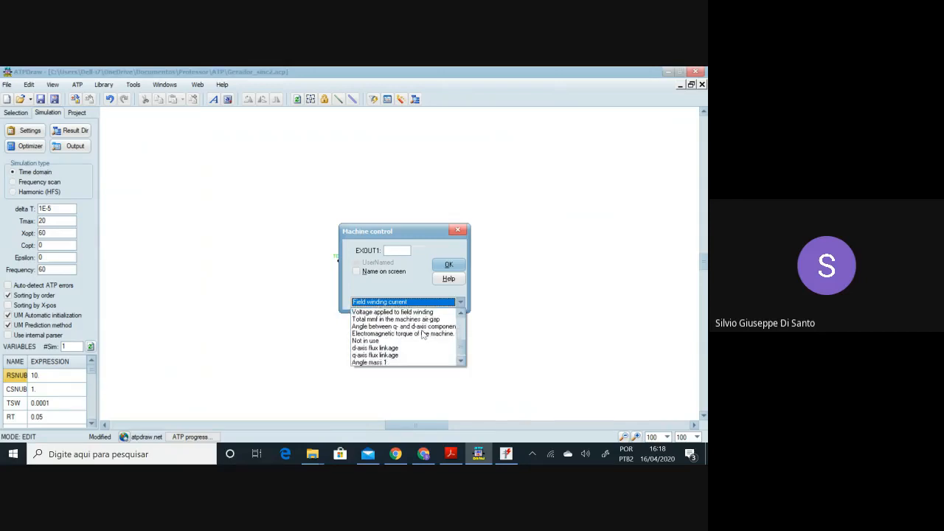
{"action": "scroll", "coordinate": [423, 334], "scroll_direction": "up", "scroll_amount": 5}
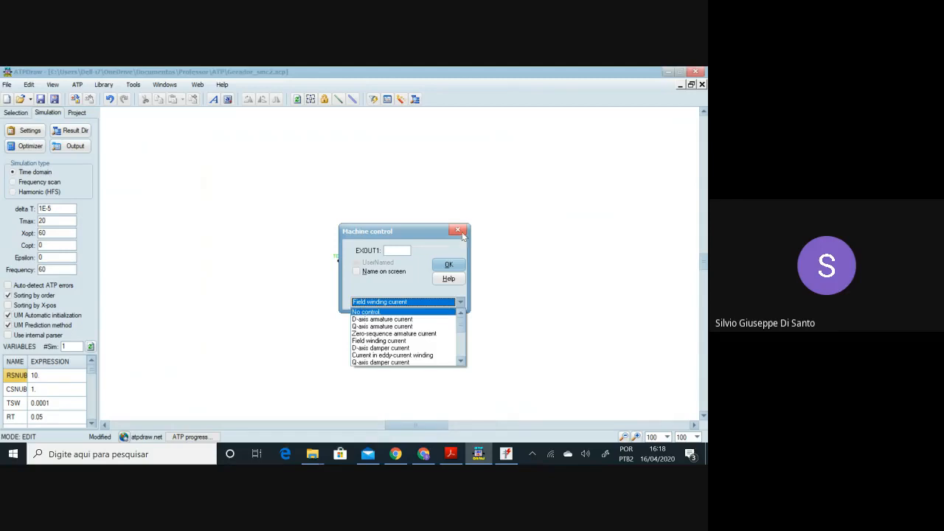
{"action": "left_click", "coordinate": [455, 269]}
{"action": "left_click", "coordinate": [457, 231]}
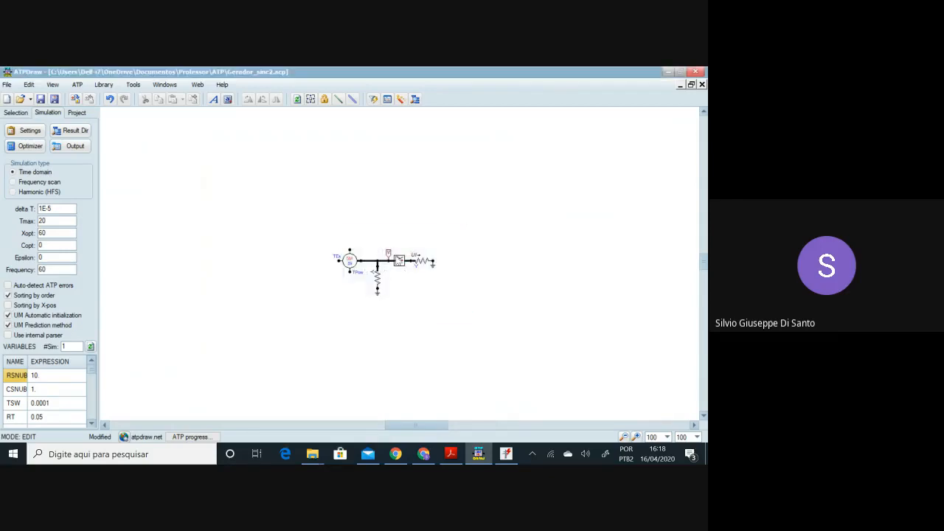
Return the synchronous machine's number of TACS outputs to 0 and accept the component settings.
{"action": "double_click", "coordinate": [353, 263]}
{"action": "left_click", "coordinate": [456, 339]}
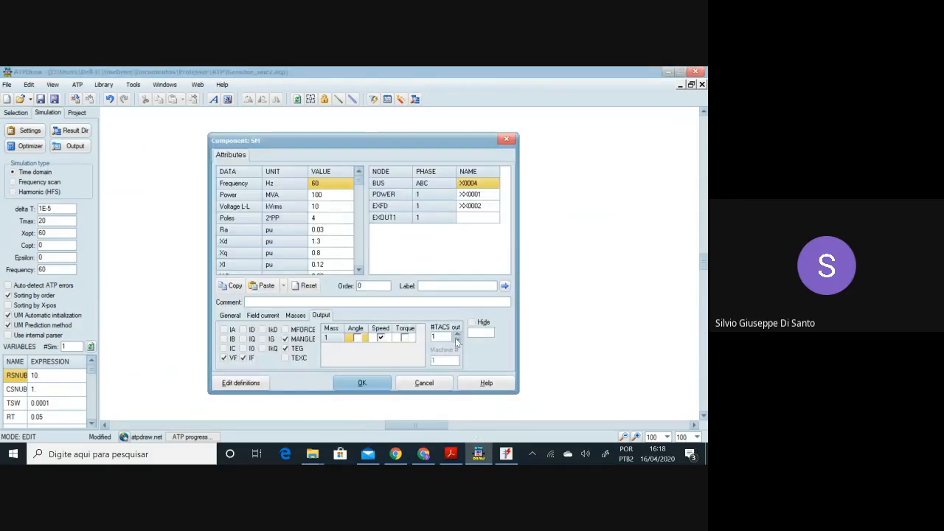
{"action": "left_click", "coordinate": [361, 383]}
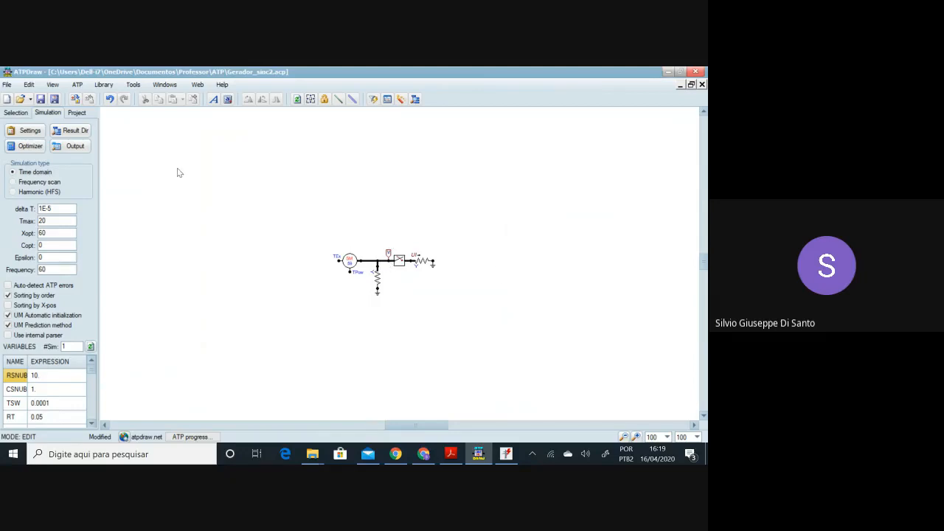
Generate the circuit's ATP file and save it as Gerador_sinc2.atp on the desktop (Área de Trabalho).
{"action": "left_click", "coordinate": [78, 85]}
{"action": "mouse_move", "coordinate": [109, 140]}
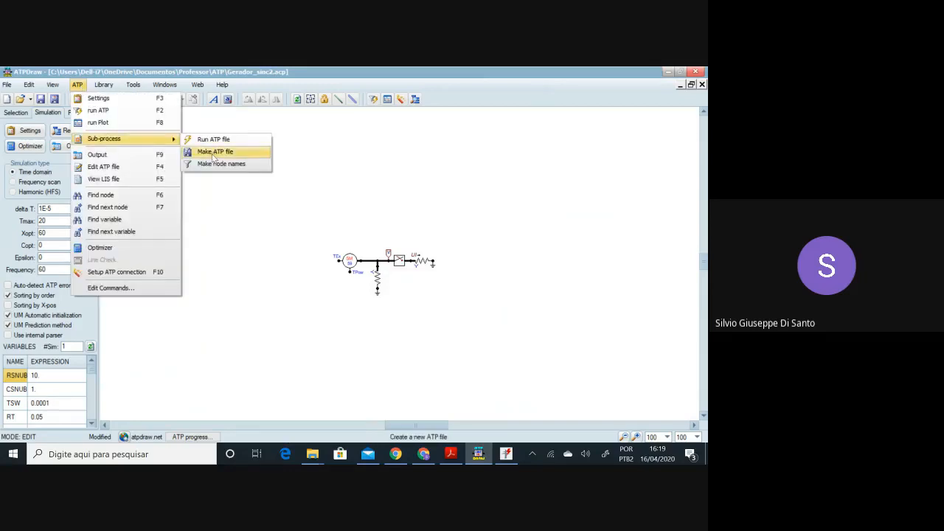
{"action": "left_click", "coordinate": [212, 157]}
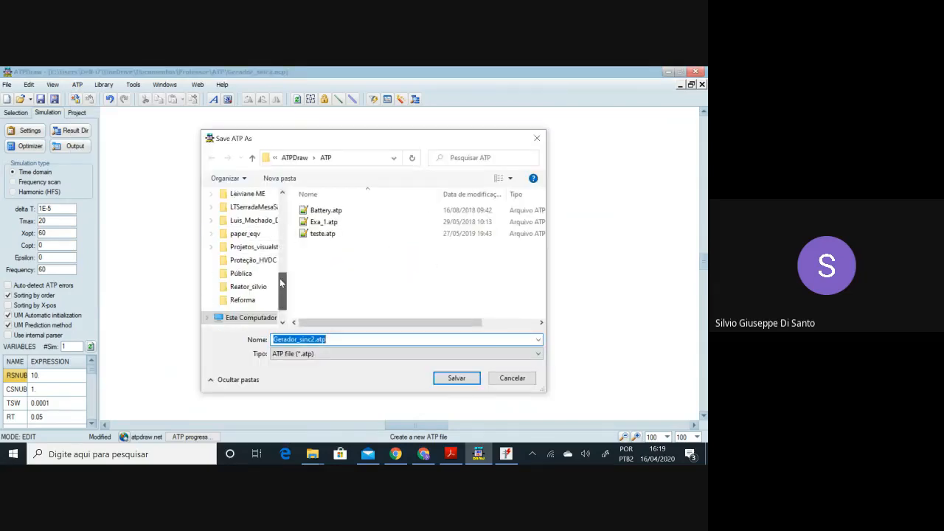
{"action": "scroll", "coordinate": [255, 243], "scroll_direction": "up", "scroll_amount": 6}
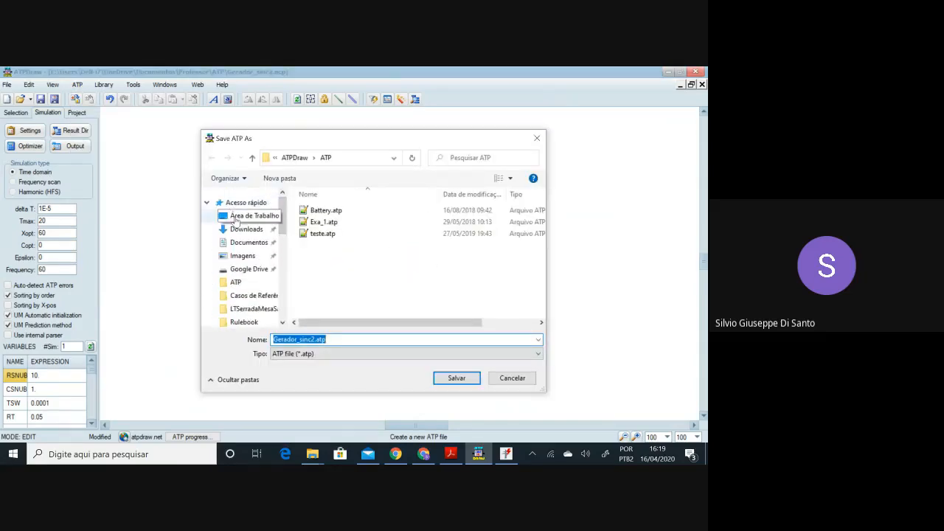
{"action": "left_click", "coordinate": [236, 216]}
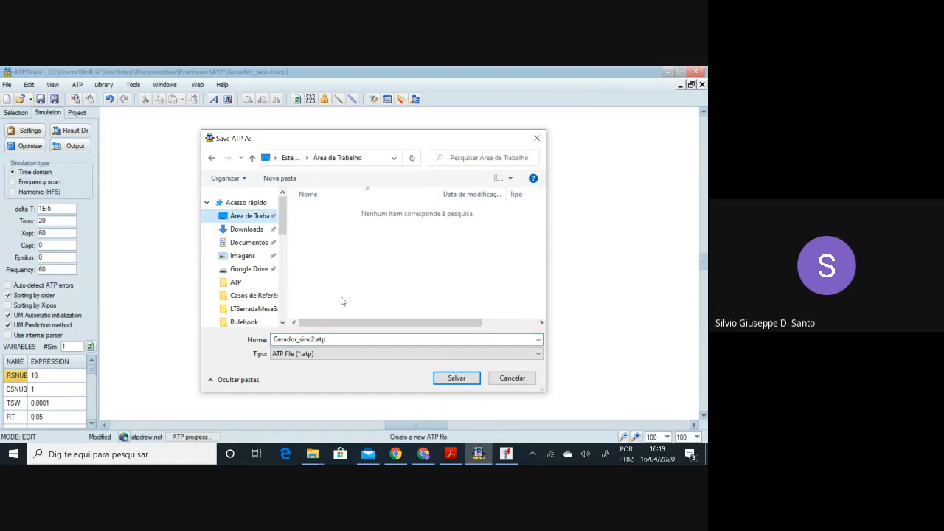
{"action": "left_click", "coordinate": [455, 378]}
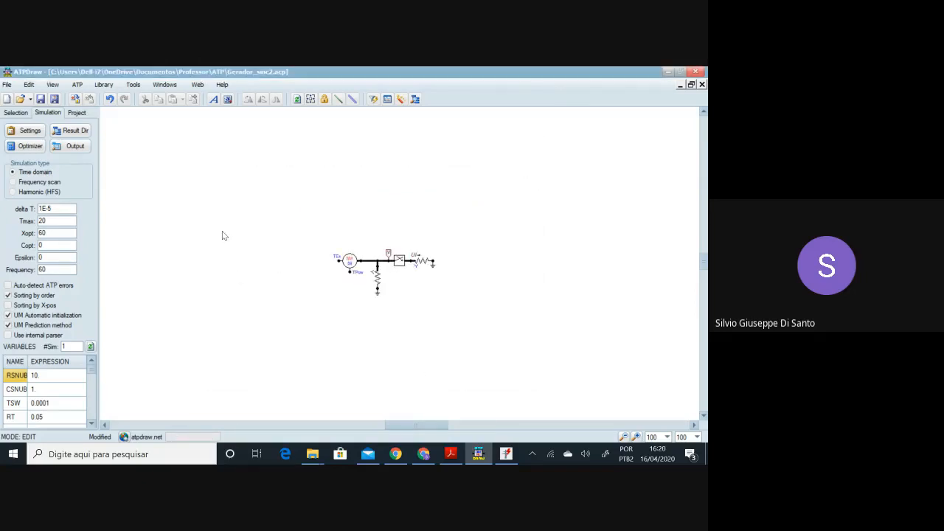
Run the ATP simulation of the circuit and open its Gerador_sinc2.pl4 results in PlotXY.
{"action": "key", "text": "F2"}
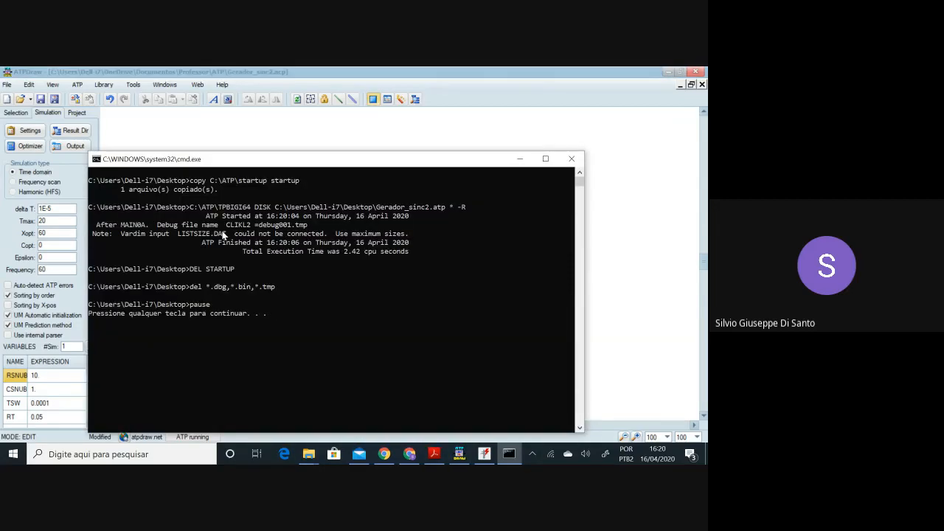
{"action": "key", "text": "Return"}
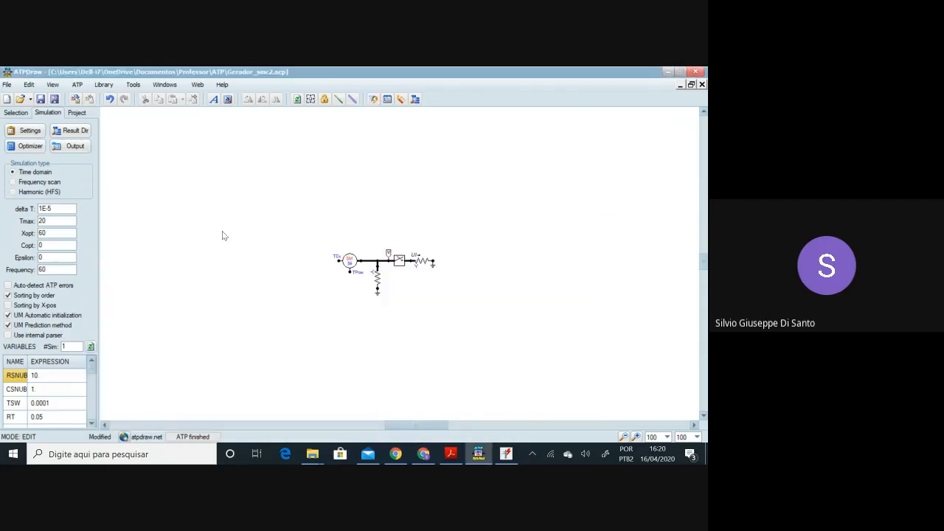
{"action": "key", "text": "F8"}
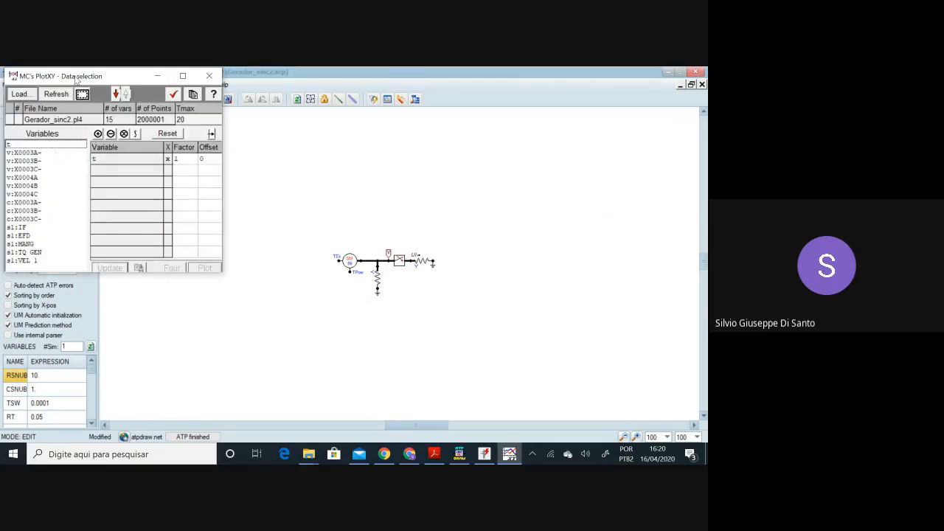
{"action": "left_click_drag", "start_coordinate": [76, 78], "coordinate": [154, 140]}
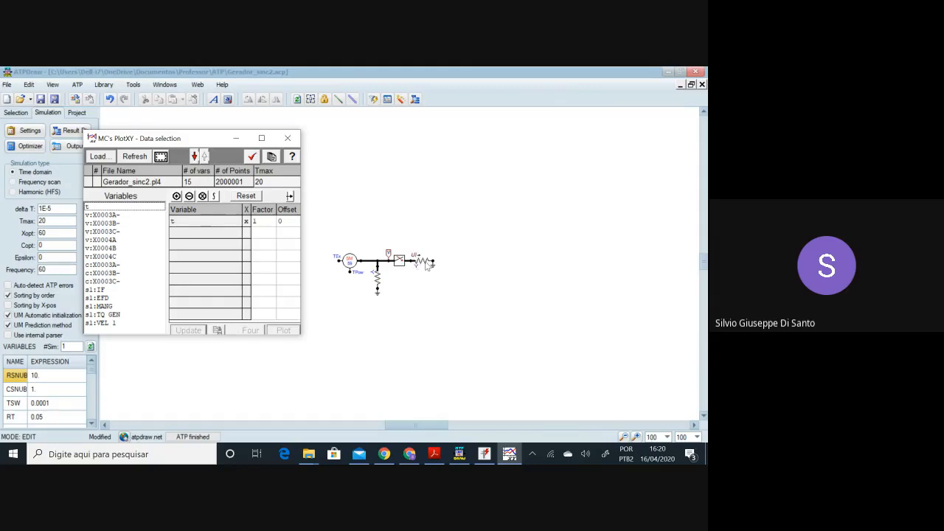
Plot the three phase voltages v:X0004A, v:X0004B and v:X0004C against time.
{"action": "left_click", "coordinate": [111, 240]}
{"action": "left_click", "coordinate": [110, 247]}
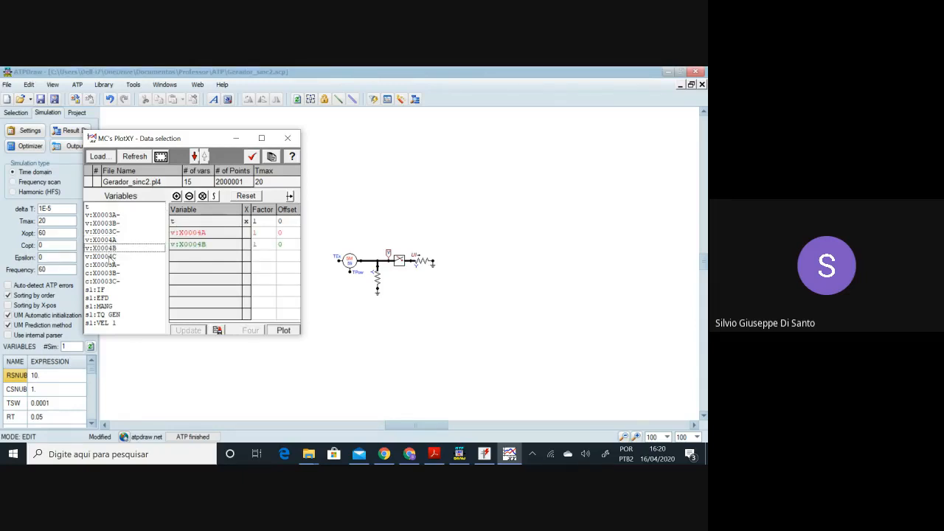
{"action": "left_click", "coordinate": [110, 256]}
{"action": "left_click", "coordinate": [284, 330]}
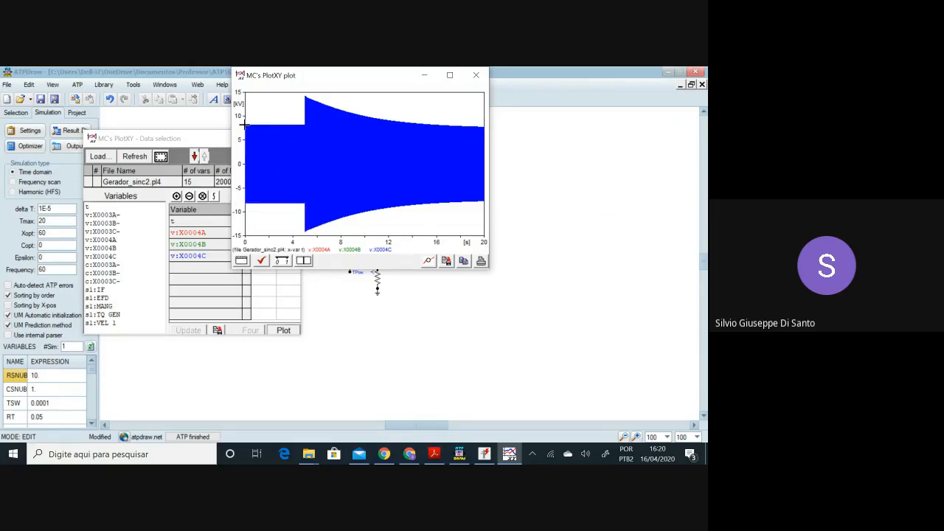
Examine the individual voltage waveforms over the first 0.20 s and around the switching instant at 5 s.
{"action": "left_click_drag", "start_coordinate": [243, 120], "coordinate": [262, 214]}
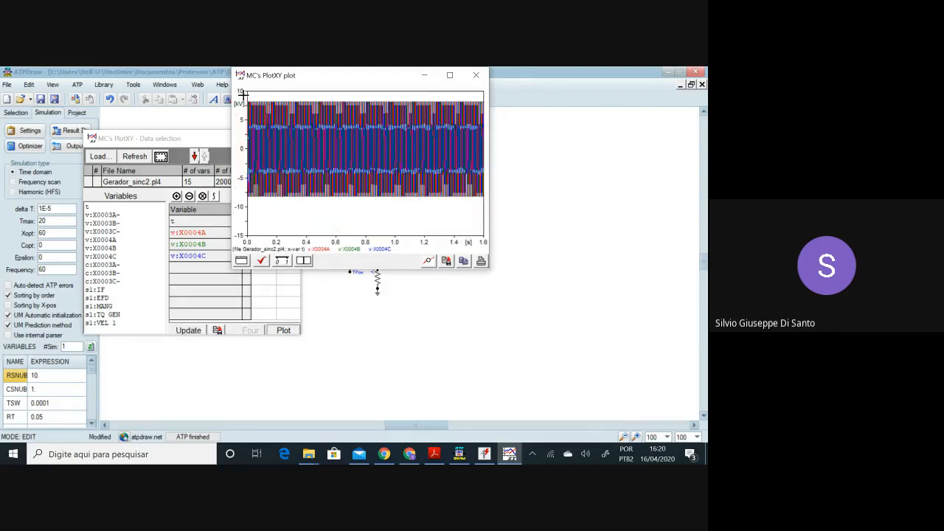
{"action": "left_click_drag", "start_coordinate": [247, 95], "coordinate": [272, 208]}
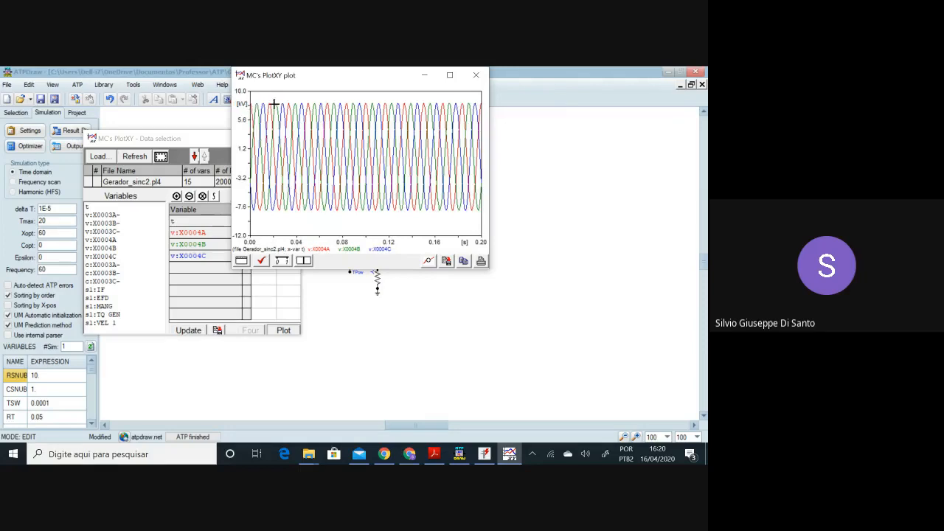
{"action": "right_click", "coordinate": [326, 217]}
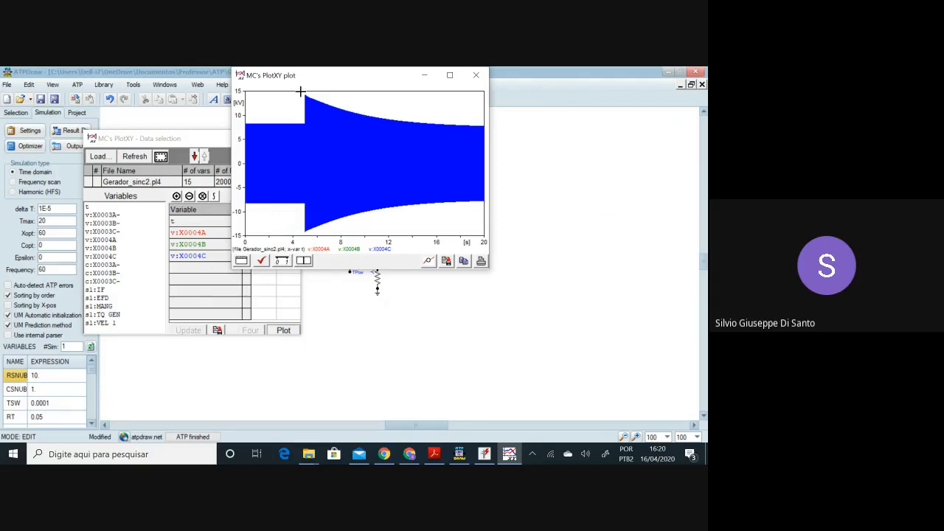
{"action": "left_click_drag", "start_coordinate": [301, 91], "coordinate": [319, 234]}
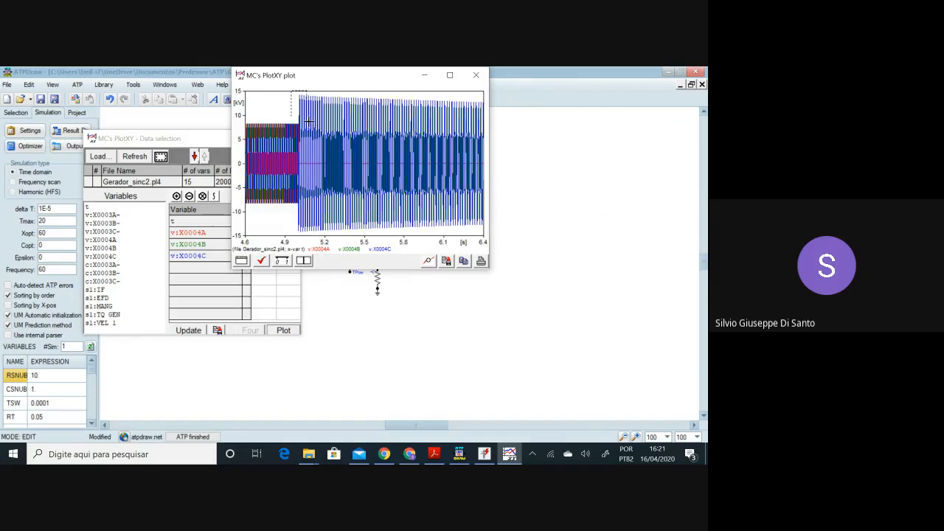
{"action": "left_click_drag", "start_coordinate": [291, 92], "coordinate": [320, 235]}
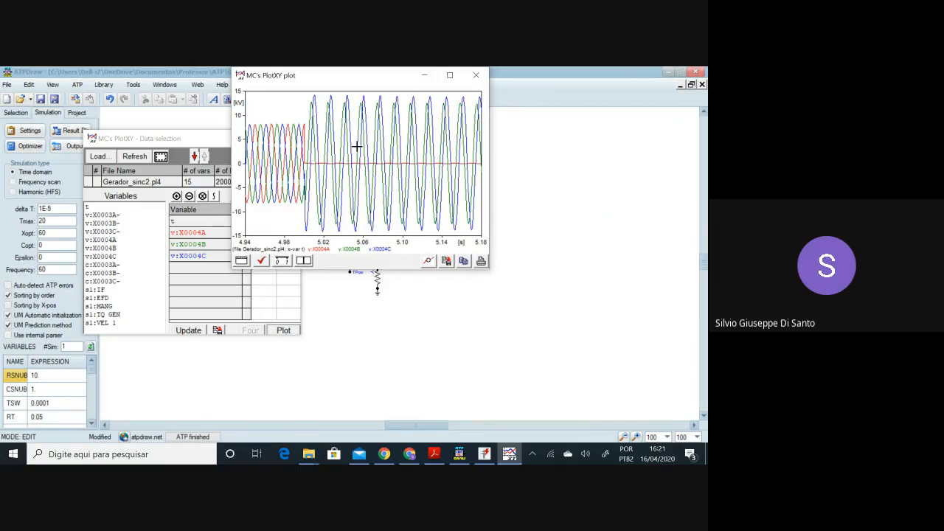
Replace the plotted voltages with the phase currents c:X0003A-, c:X0003B- and c:X0003C- and plot them against time.
{"action": "double_click", "coordinate": [190, 256]}
{"action": "double_click", "coordinate": [188, 244]}
{"action": "double_click", "coordinate": [188, 233]}
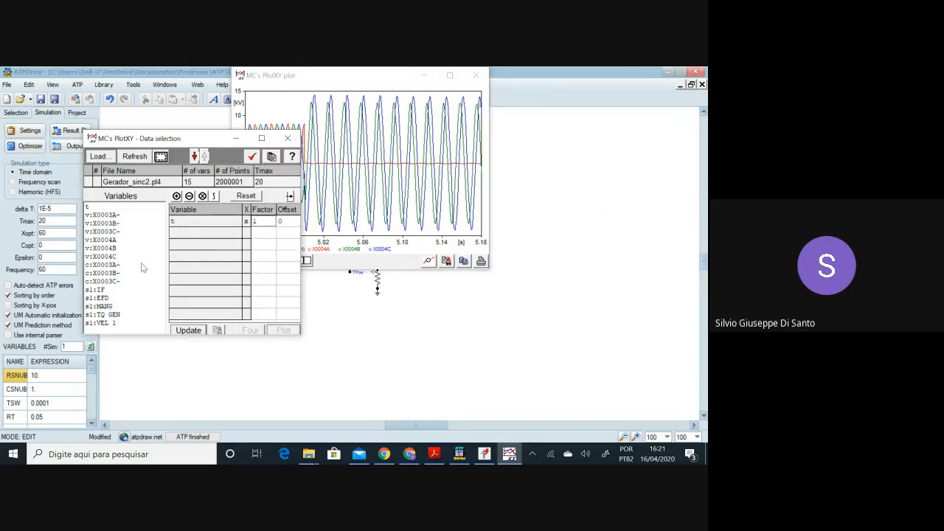
{"action": "double_click", "coordinate": [115, 266]}
{"action": "double_click", "coordinate": [114, 274]}
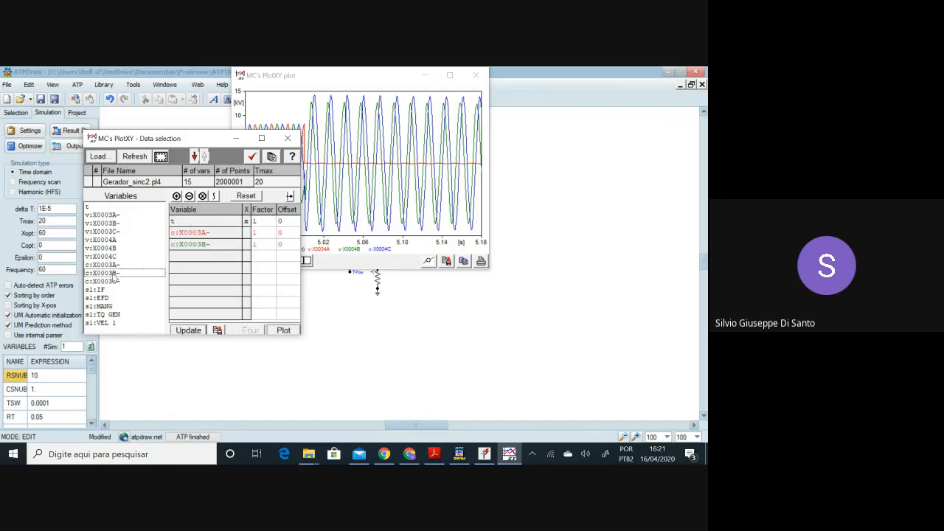
{"action": "double_click", "coordinate": [111, 282]}
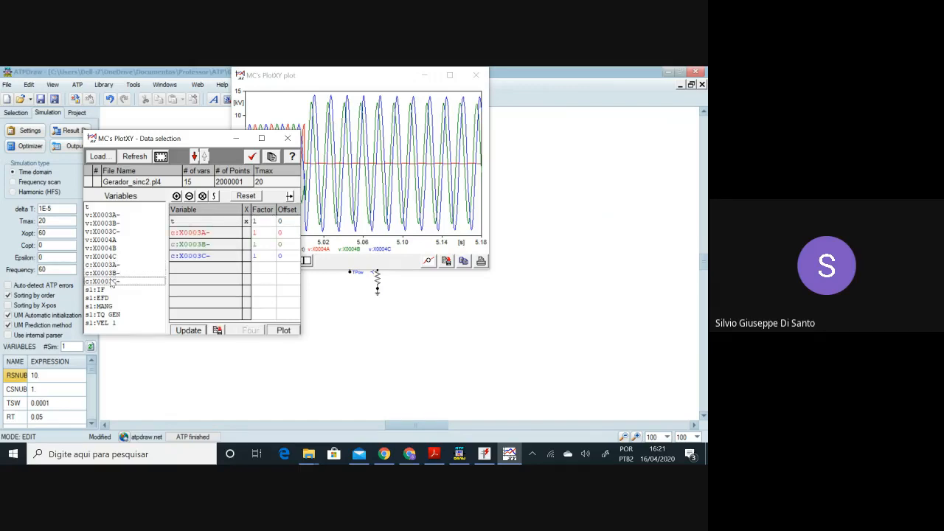
{"action": "left_click", "coordinate": [284, 330]}
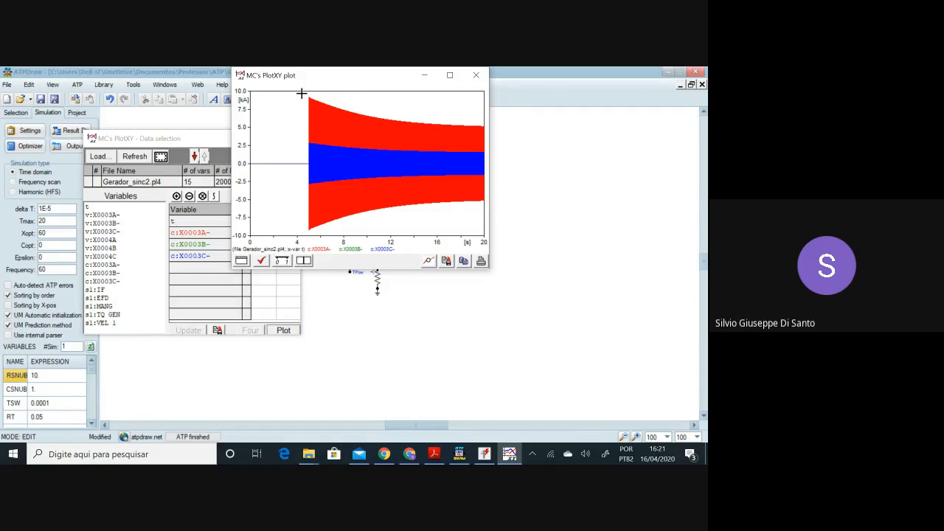
Examine the current waveforms just after 5 s and read the first positive and negative phase A peaks with the cursor.
{"action": "left_click_drag", "start_coordinate": [301, 93], "coordinate": [327, 238]}
{"action": "left_click_drag", "start_coordinate": [309, 92], "coordinate": [327, 237]}
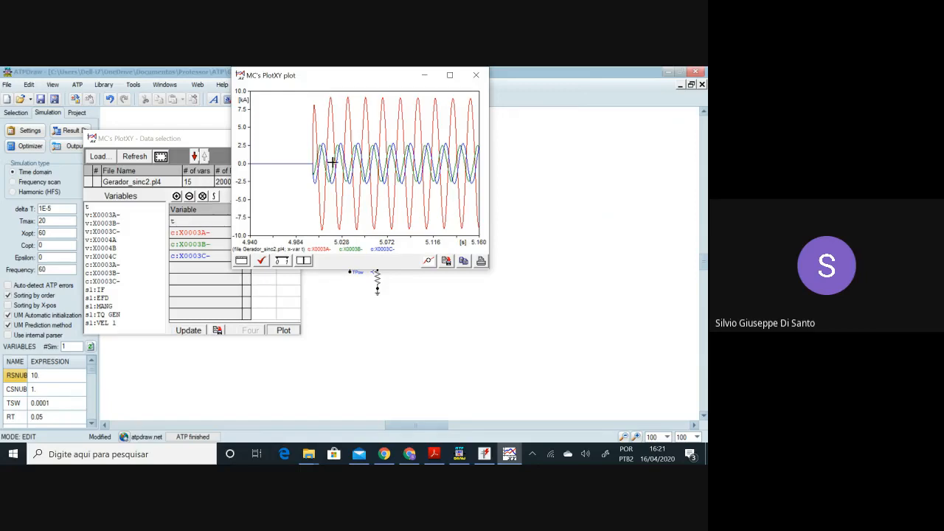
{"action": "left_click", "coordinate": [365, 140]}
{"action": "left_click_drag", "start_coordinate": [366, 137], "coordinate": [330, 136]}
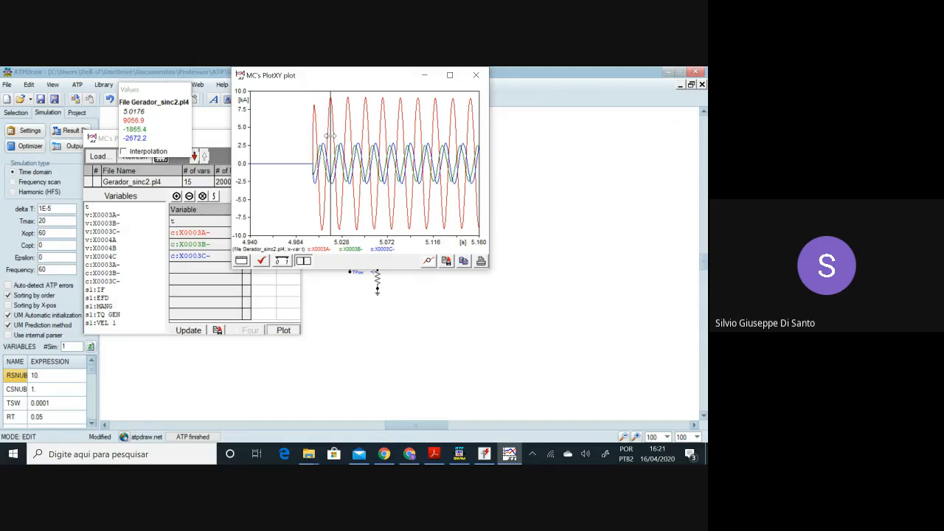
{"action": "left_click_drag", "start_coordinate": [330, 136], "coordinate": [324, 135]}
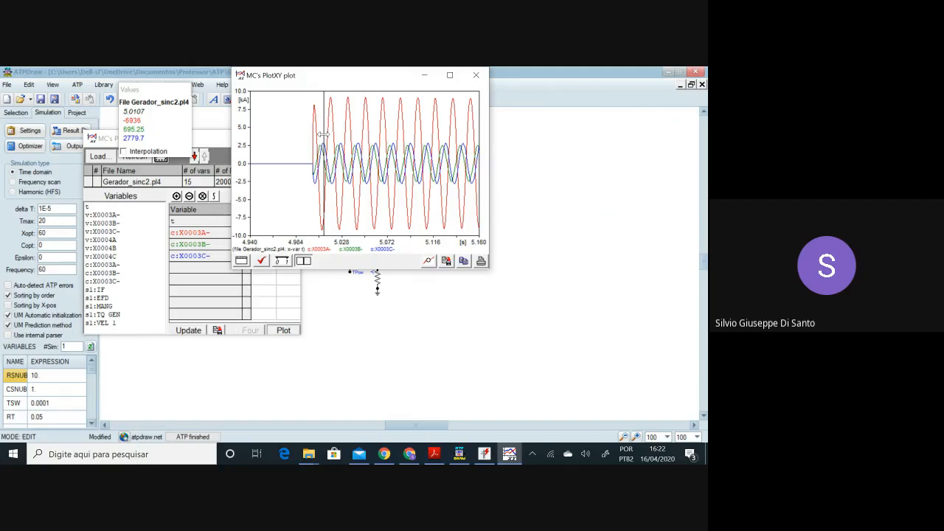
{"action": "left_click_drag", "start_coordinate": [323, 135], "coordinate": [330, 135]}
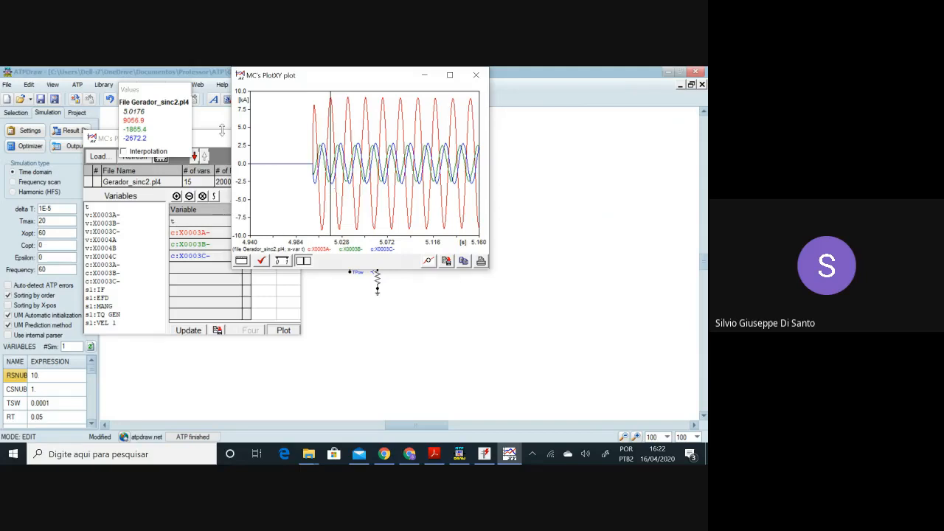
Replace the plotted currents with the machine speed variable s1:VEL 1 and plot it against time.
{"action": "left_click", "coordinate": [199, 141]}
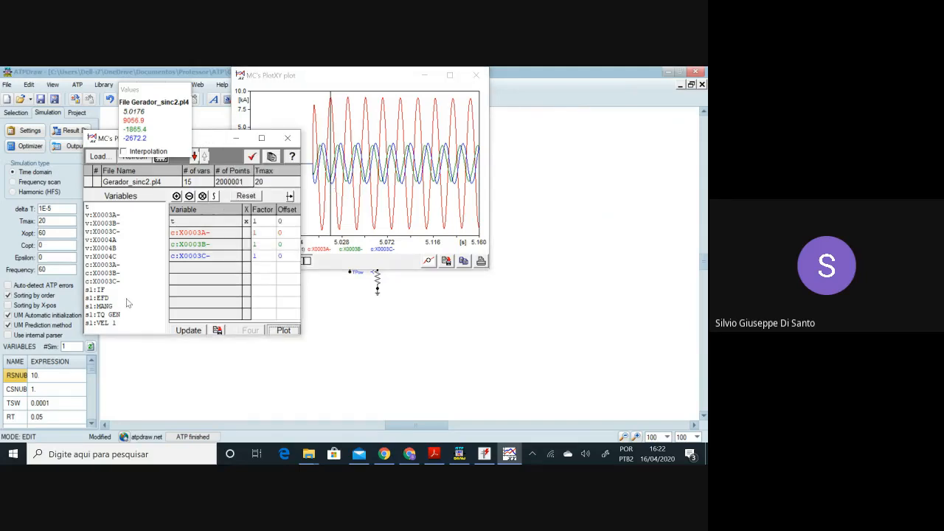
{"action": "double_click", "coordinate": [181, 255]}
{"action": "double_click", "coordinate": [181, 244]}
{"action": "double_click", "coordinate": [181, 233]}
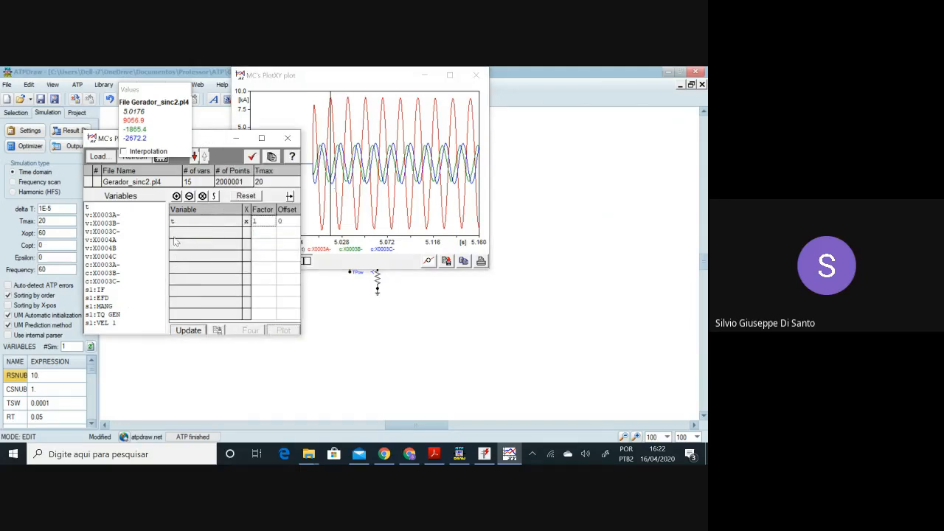
{"action": "double_click", "coordinate": [104, 325]}
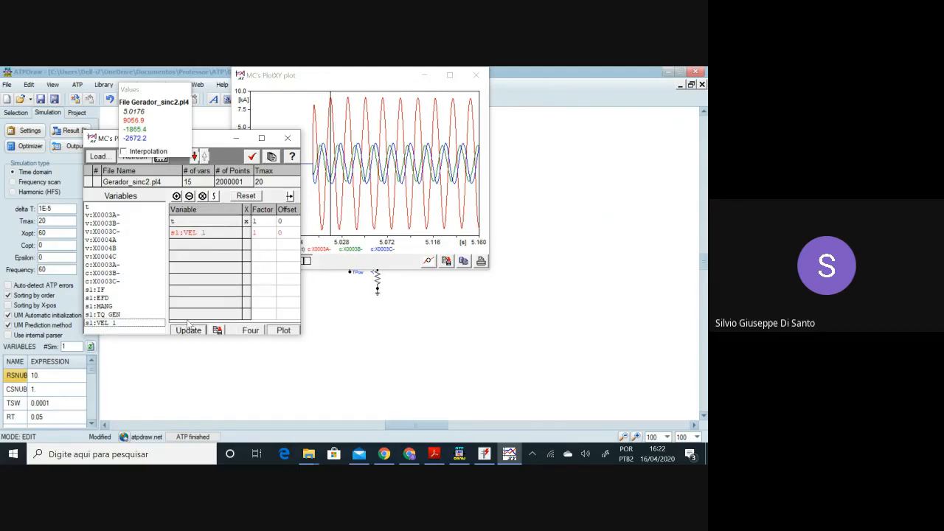
{"action": "left_click", "coordinate": [277, 331]}
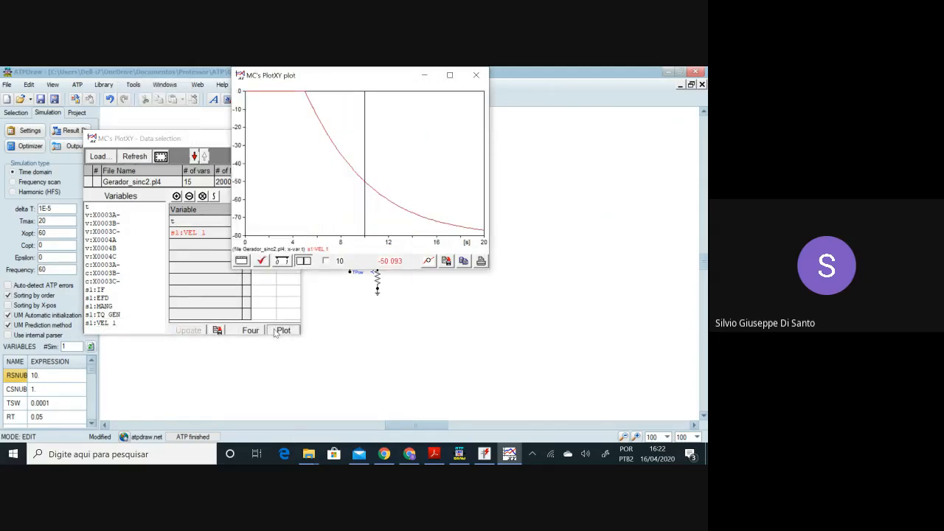
Read the speed curve with the cursor before the switching instant and near the end of the simulation.
{"action": "left_click_drag", "start_coordinate": [363, 214], "coordinate": [264, 218]}
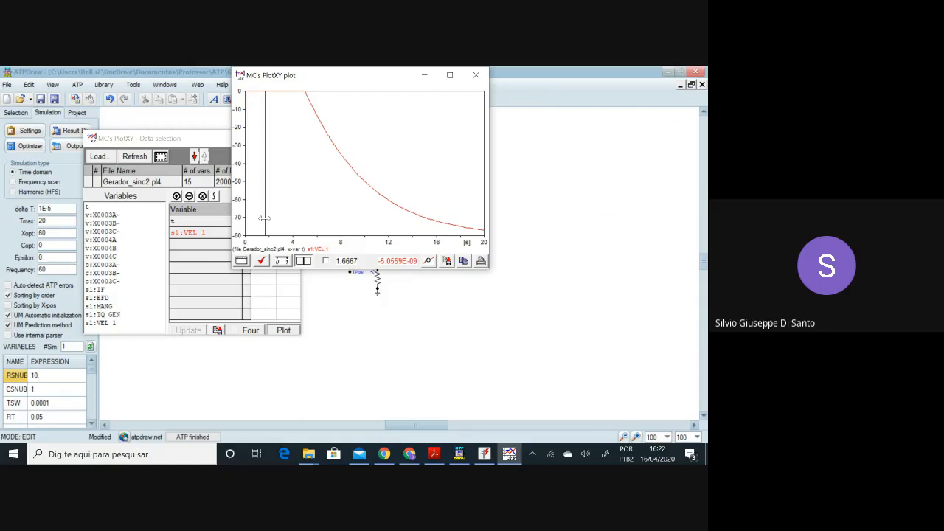
{"action": "left_click_drag", "start_coordinate": [264, 219], "coordinate": [479, 218]}
{"action": "mouse_move", "coordinate": [478, 218]}
{"action": "left_mouse_down"}
{"action": "mouse_move", "coordinate": [323, 208]}
{"action": "mouse_move", "coordinate": [470, 206]}
{"action": "left_mouse_up"}
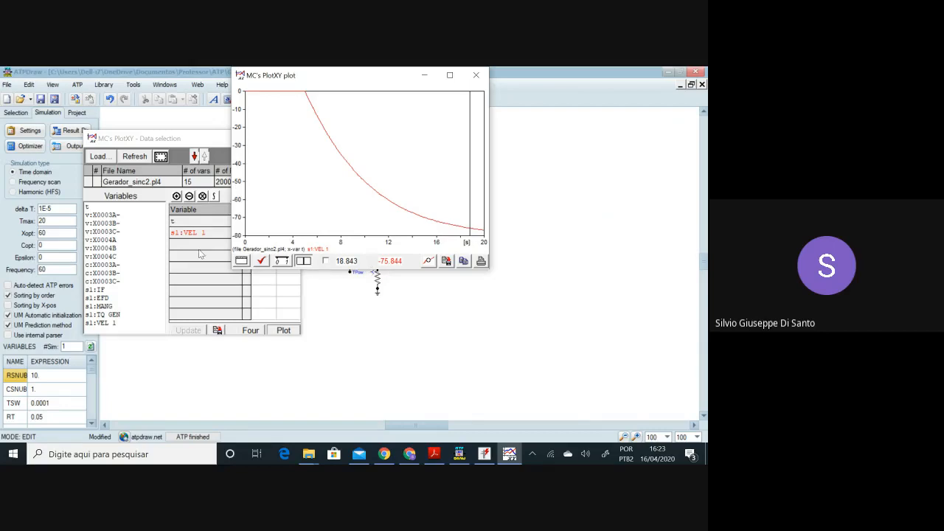
Replace the speed variable with the generator torque s1:TQ GEN, plot it and read its value with the cursor.
{"action": "left_click", "coordinate": [164, 140]}
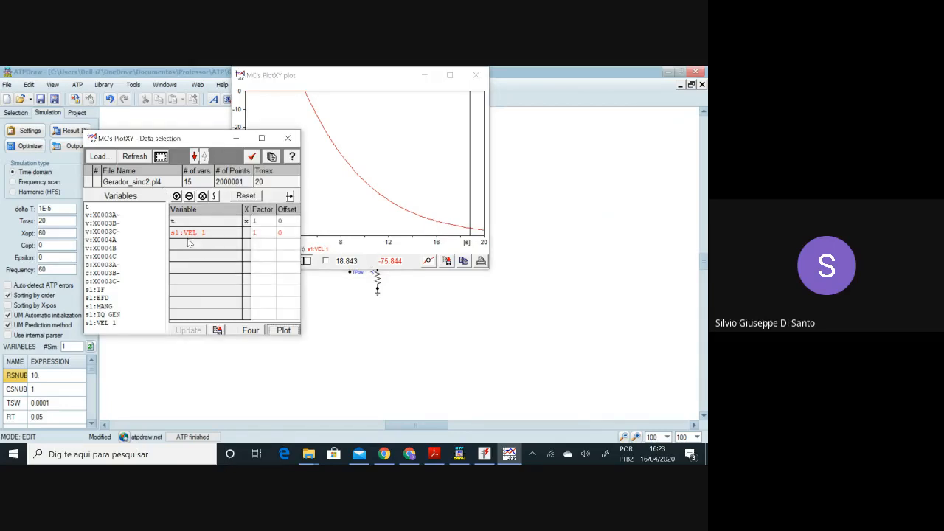
{"action": "double_click", "coordinate": [189, 234]}
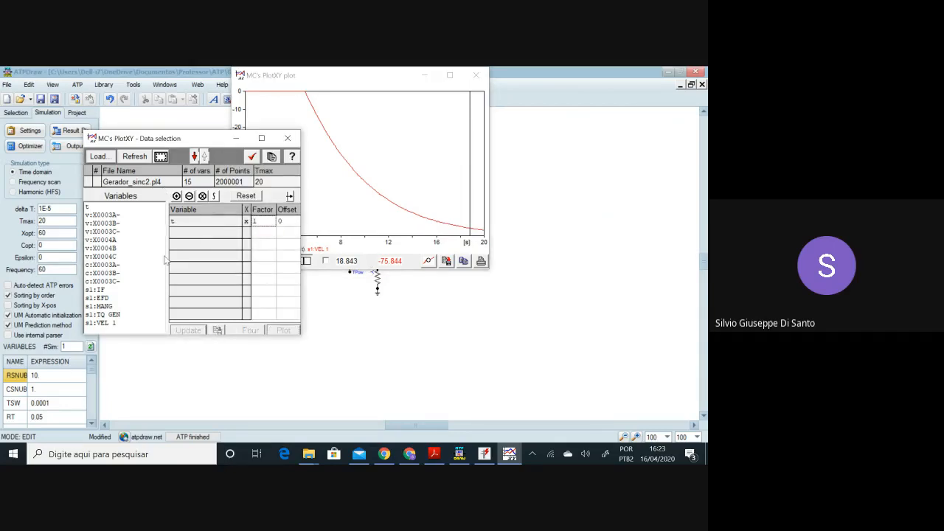
{"action": "double_click", "coordinate": [116, 316]}
{"action": "left_click", "coordinate": [283, 330]}
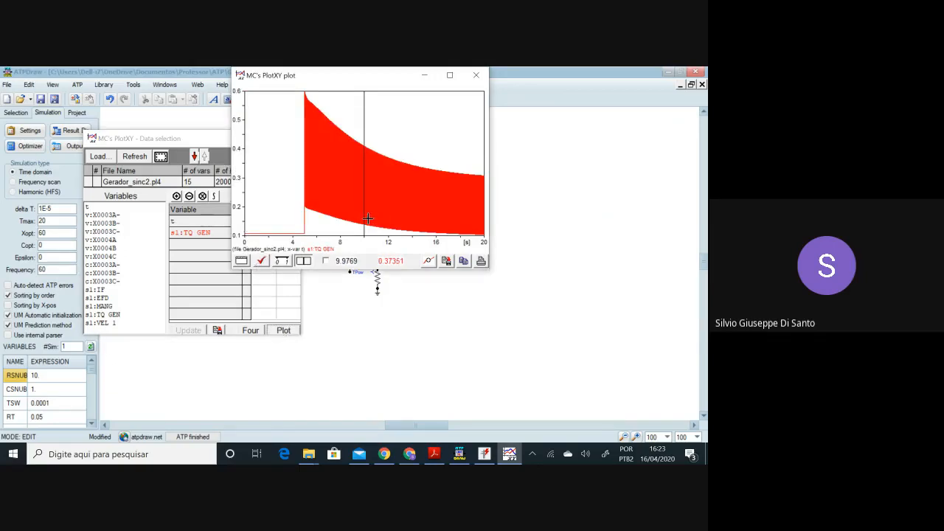
{"action": "left_click_drag", "start_coordinate": [368, 218], "coordinate": [433, 222]}
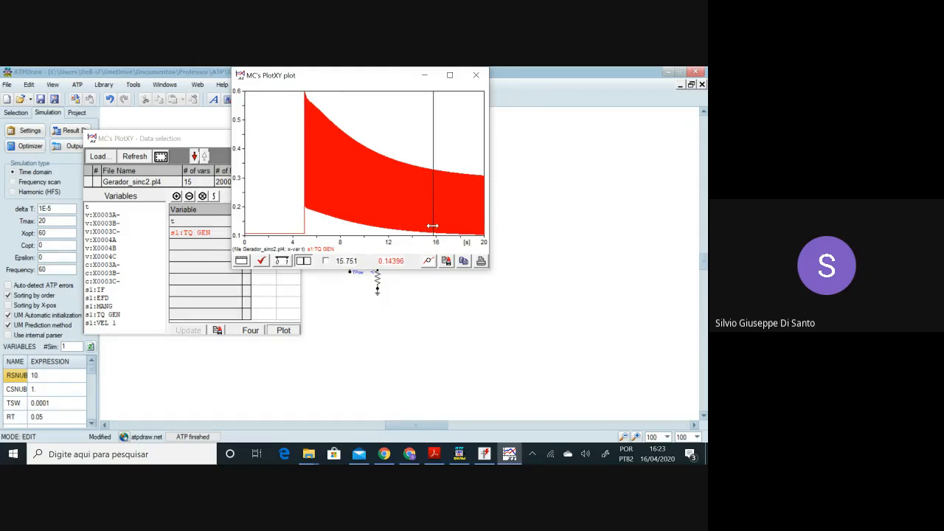
Replace the torque variable with the field current s1:IF and plot it against time.
{"action": "double_click", "coordinate": [189, 234]}
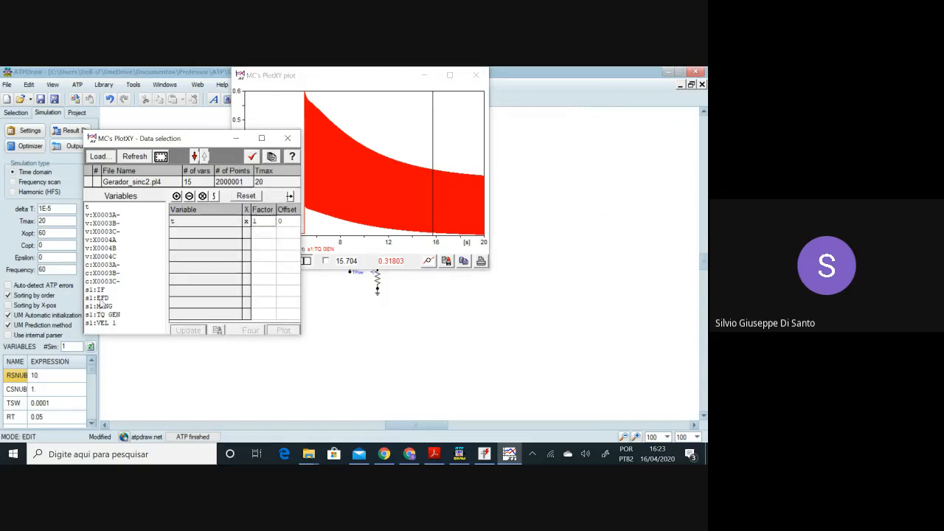
{"action": "left_click", "coordinate": [99, 291]}
{"action": "double_click", "coordinate": [100, 290]}
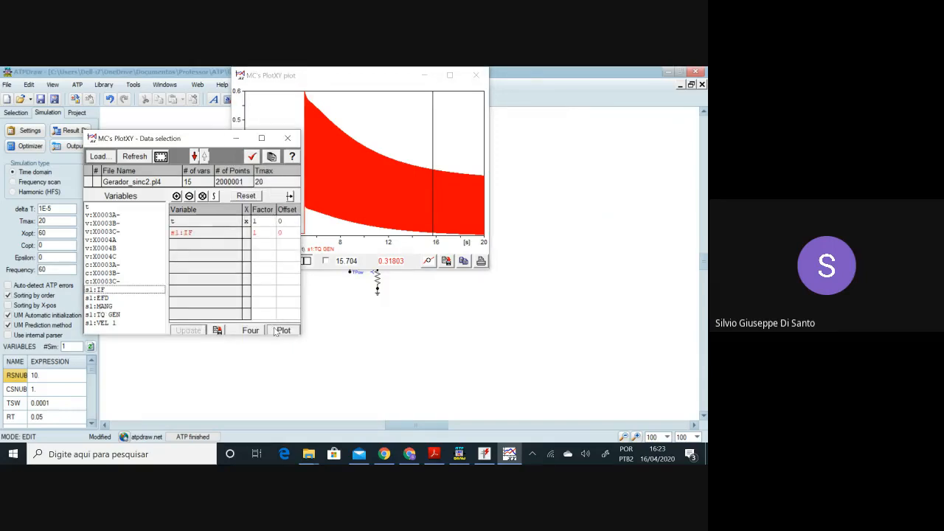
{"action": "left_click", "coordinate": [274, 330]}
Read the field current with the cursor before the switching instant at 5 s and during the transient after it.
{"action": "left_click_drag", "start_coordinate": [364, 206], "coordinate": [301, 212]}
{"action": "left_click_drag", "start_coordinate": [239, 215], "coordinate": [320, 230]}
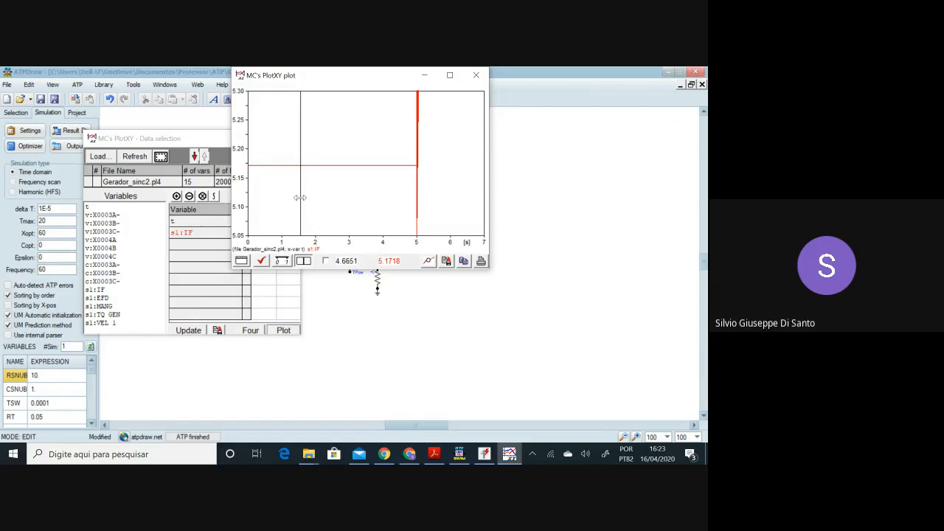
{"action": "left_click_drag", "start_coordinate": [300, 198], "coordinate": [392, 211]}
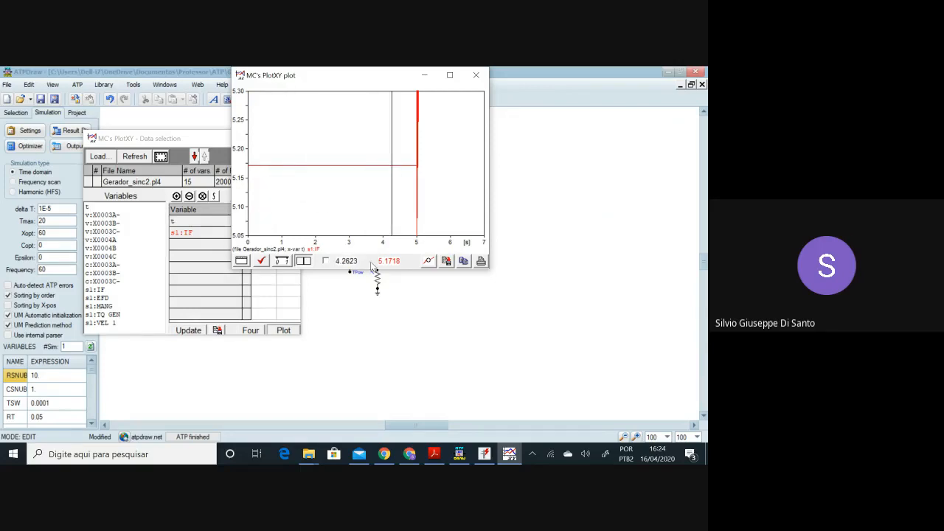
{"action": "right_click", "coordinate": [312, 195]}
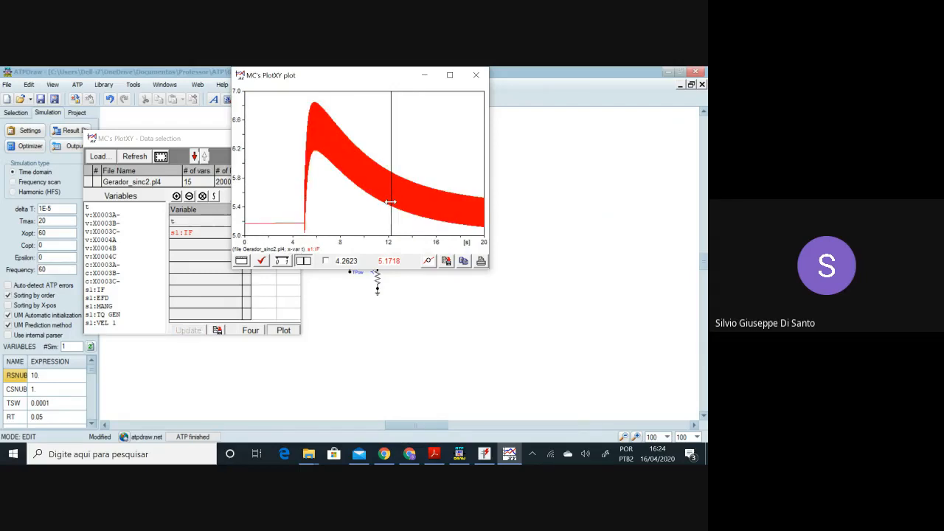
{"action": "left_click_drag", "start_coordinate": [391, 201], "coordinate": [355, 209]}
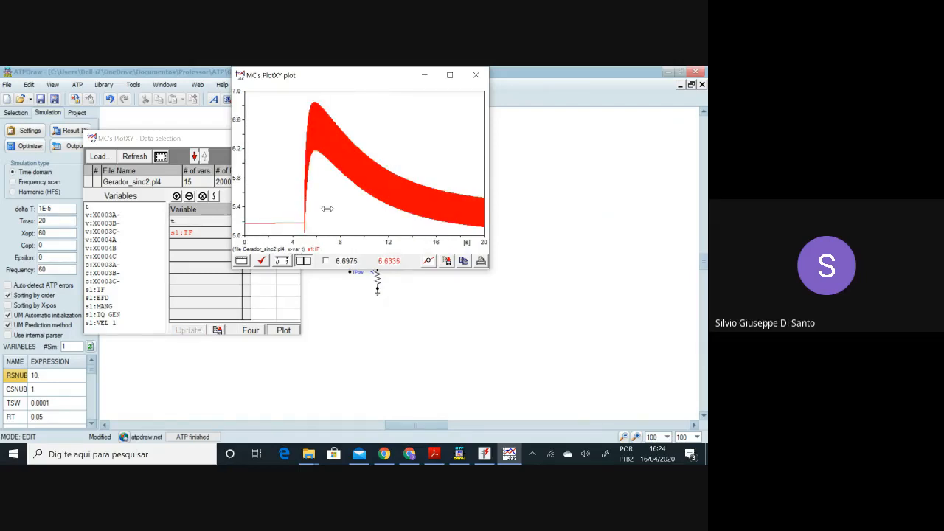
Replace the field current variable with the field voltage s1:EFD, plot it and read its value with the cursor.
{"action": "left_click", "coordinate": [194, 234]}
{"action": "left_click", "coordinate": [103, 298]}
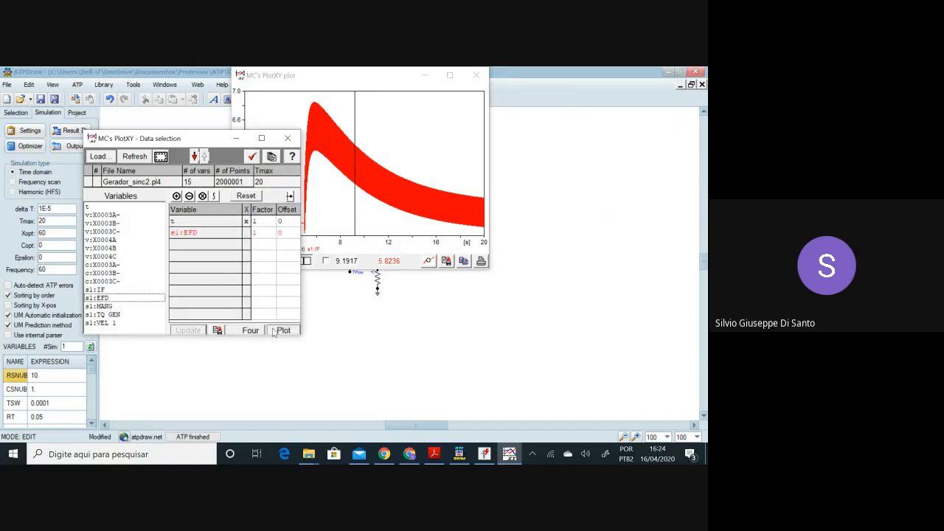
{"action": "left_click", "coordinate": [282, 329]}
{"action": "left_click_drag", "start_coordinate": [369, 200], "coordinate": [324, 201]}
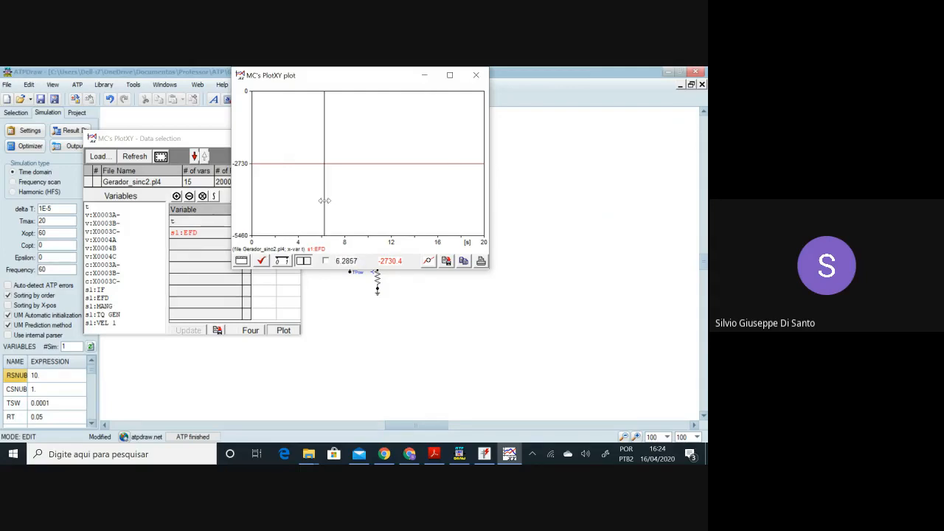
Remove s1:EFD from the plotted variables and close PlotXY to return to the ATPDraw circuit.
{"action": "left_click", "coordinate": [153, 142]}
{"action": "left_click", "coordinate": [193, 231]}
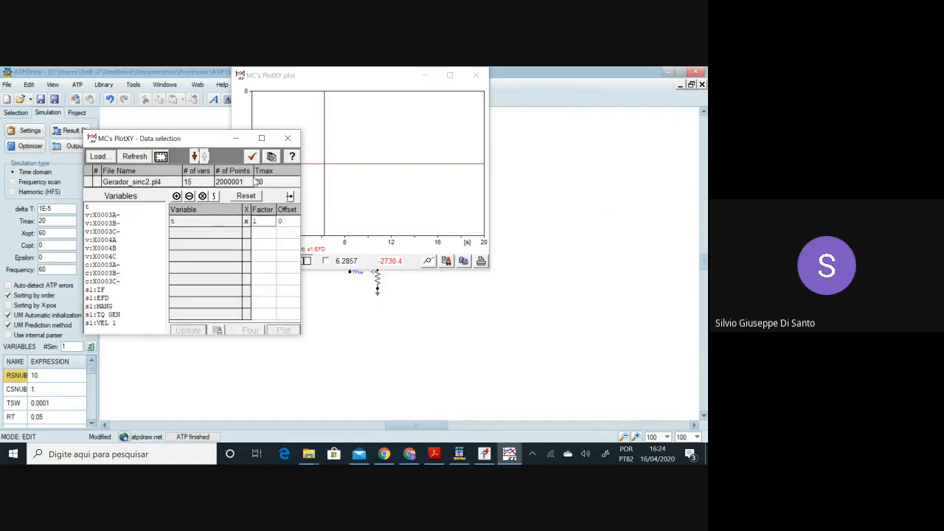
{"action": "left_click", "coordinate": [287, 138]}
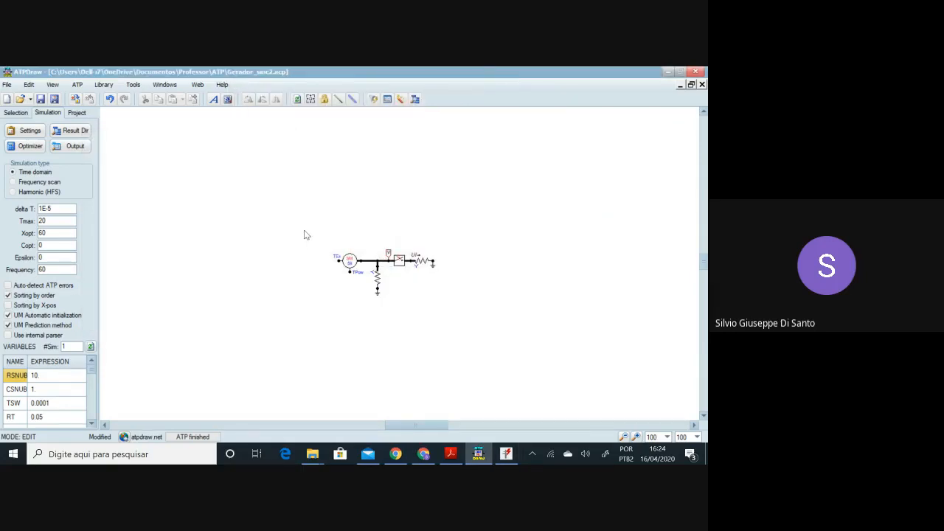
Inspect the node data of the synchronous machine's EXFD and POWER control nodes without changing them.
{"action": "left_click_drag", "start_coordinate": [304, 231], "coordinate": [464, 317]}
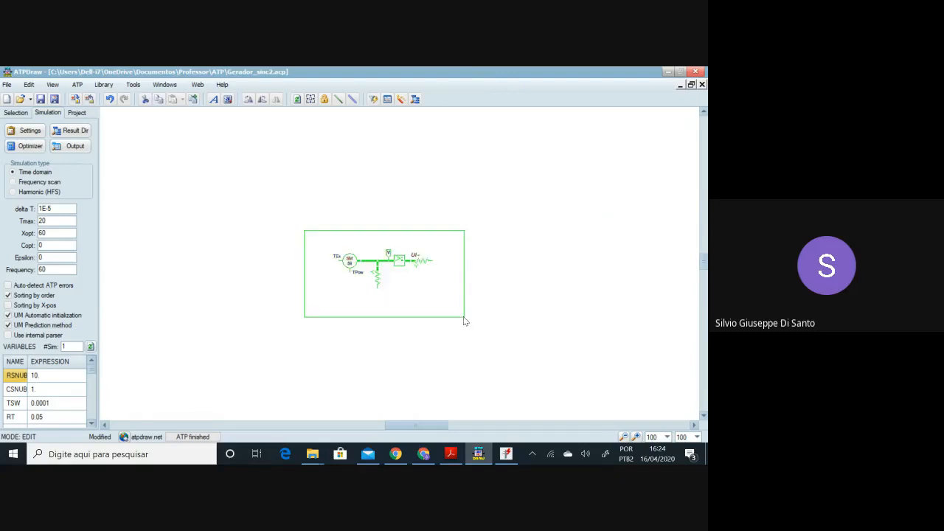
{"action": "left_click", "coordinate": [323, 314]}
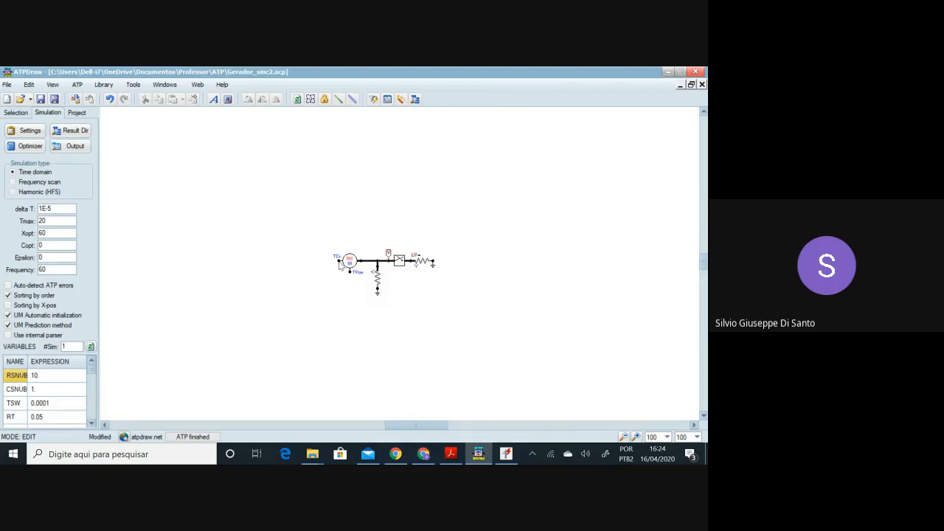
{"action": "right_click", "coordinate": [339, 263]}
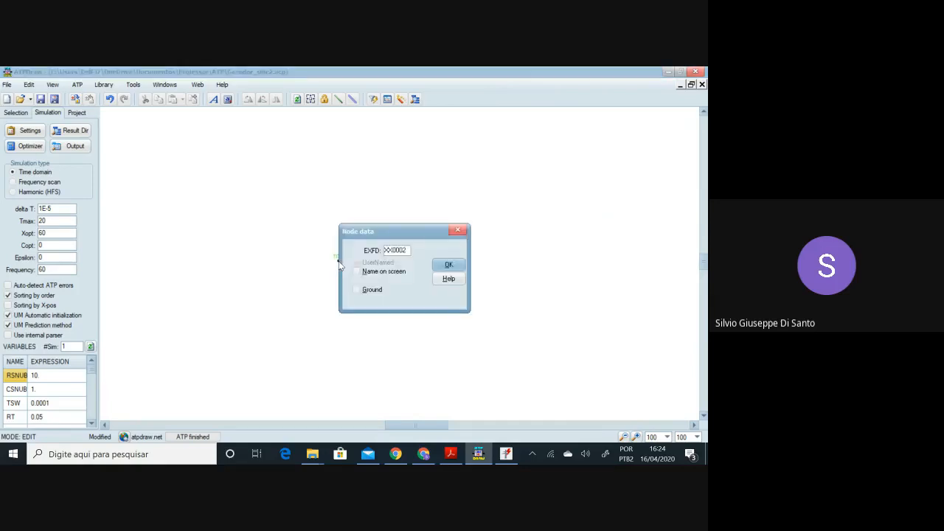
{"action": "left_click", "coordinate": [449, 265]}
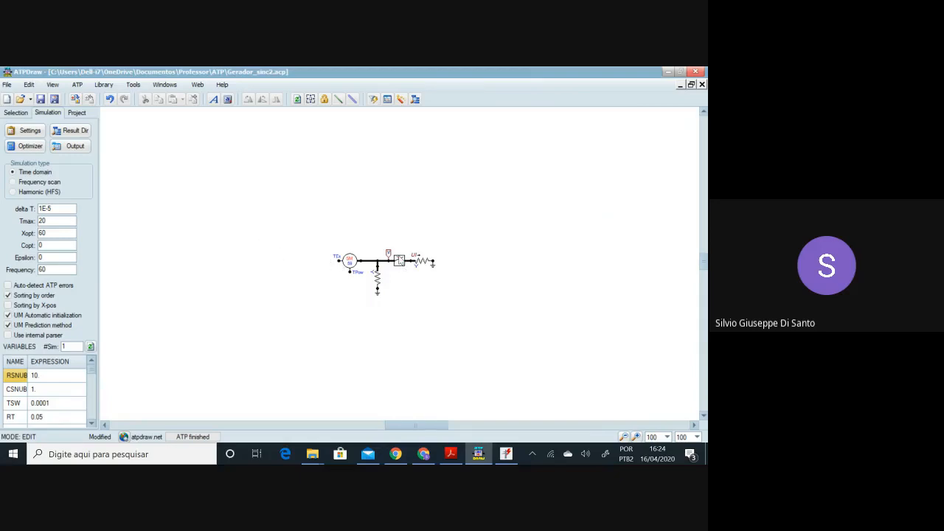
{"action": "right_click", "coordinate": [351, 273]}
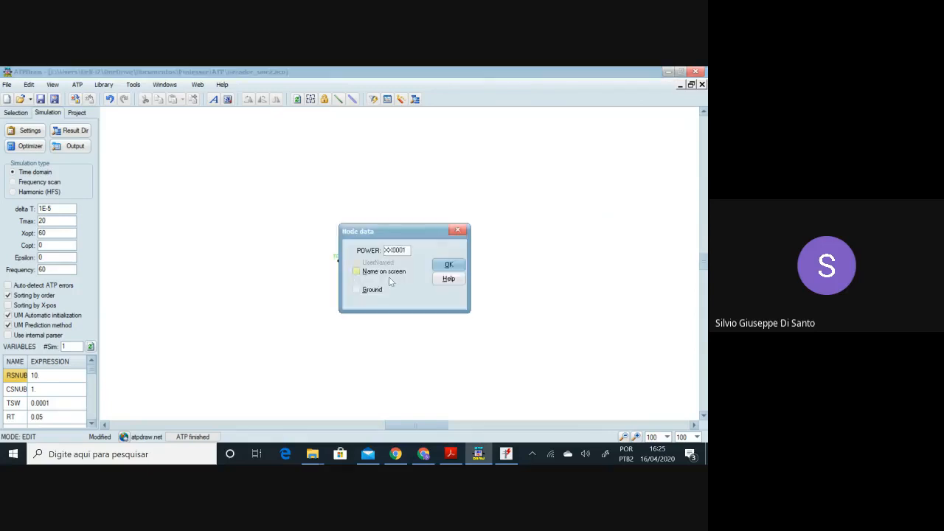
{"action": "left_click", "coordinate": [444, 263]}
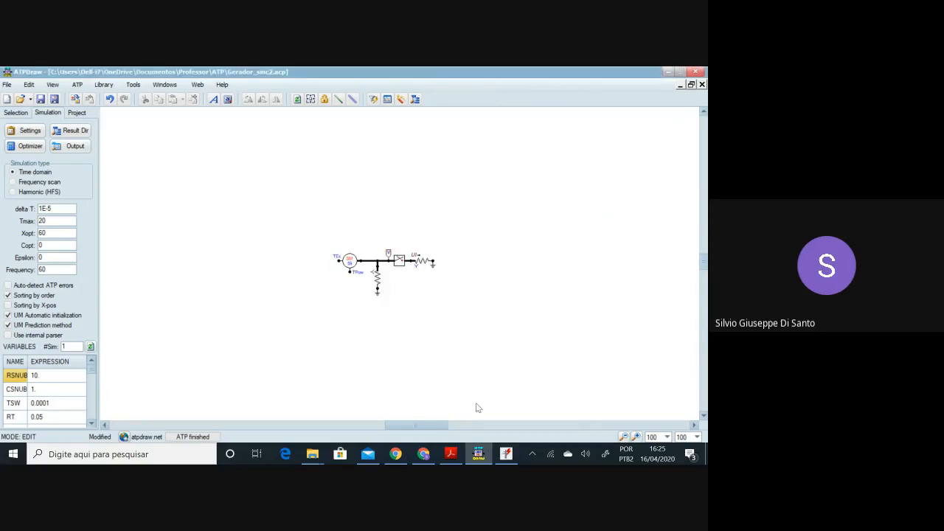
Switch to the Google Meet call in the browser and request to stop the meeting recording.
{"action": "left_click", "coordinate": [423, 454]}
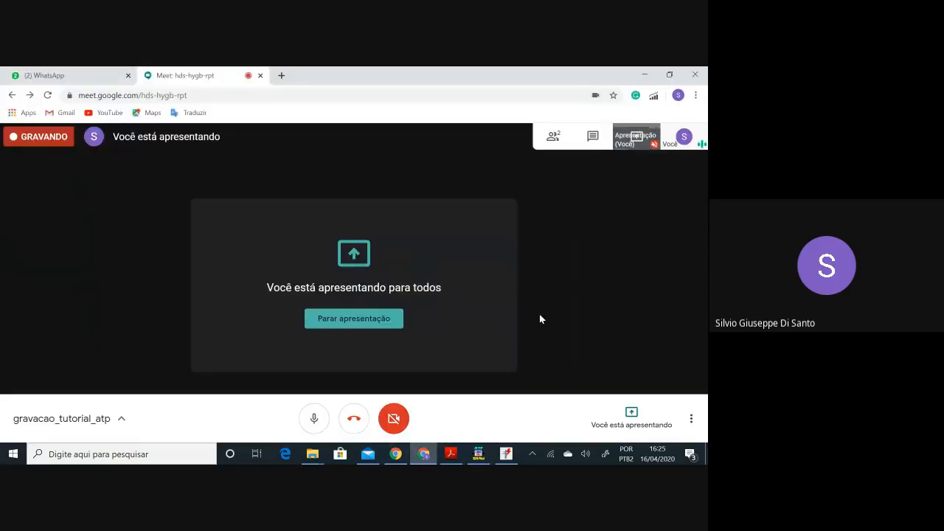
{"action": "left_click", "coordinate": [693, 421]}
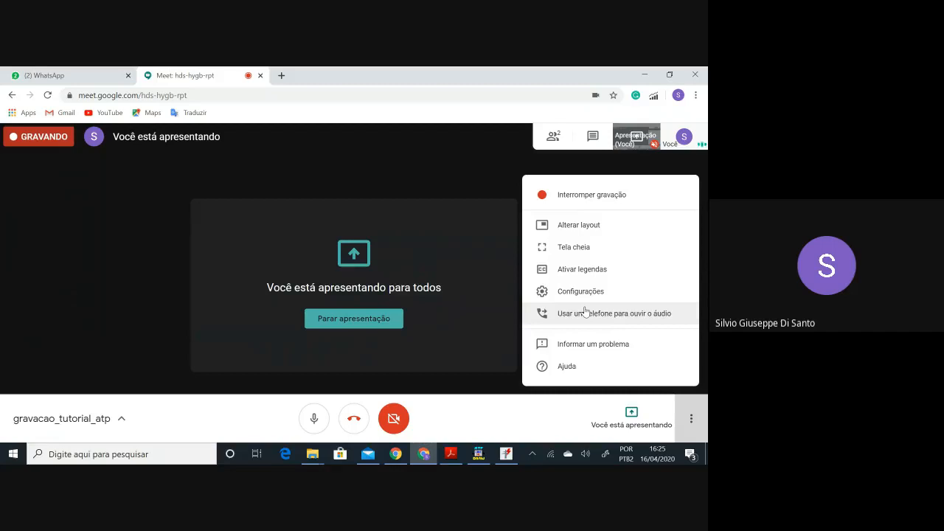
{"action": "left_click", "coordinate": [580, 201]}
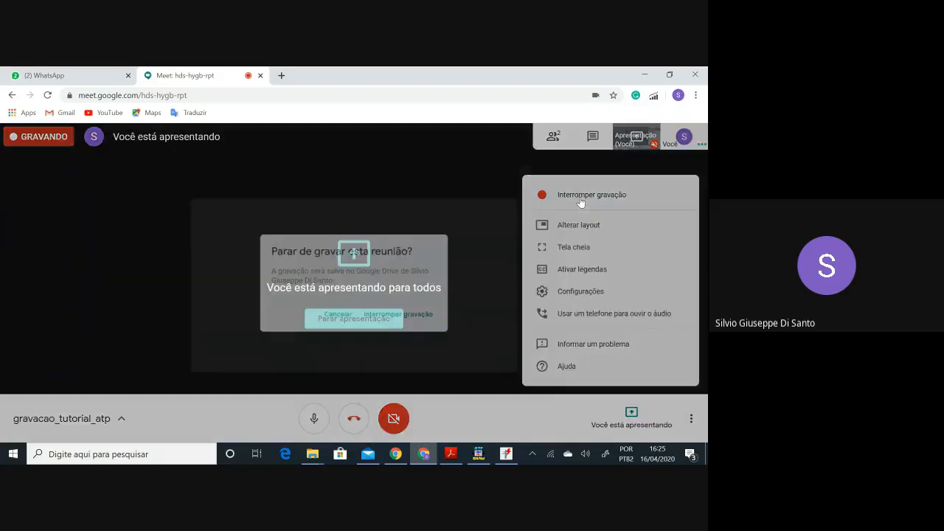